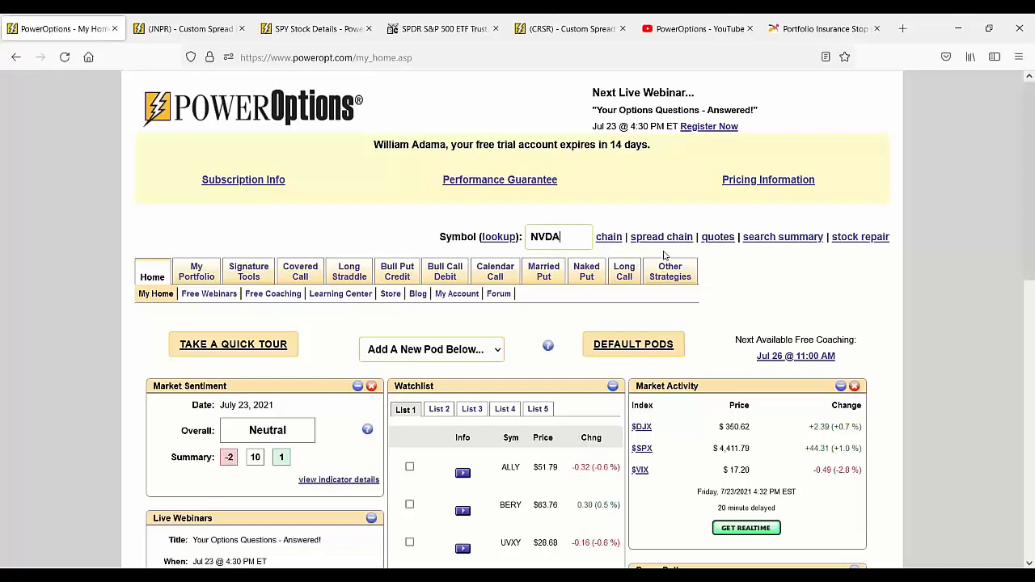
Open the stock quote details for NVDA and examine the current share price.
left_click(719, 241)
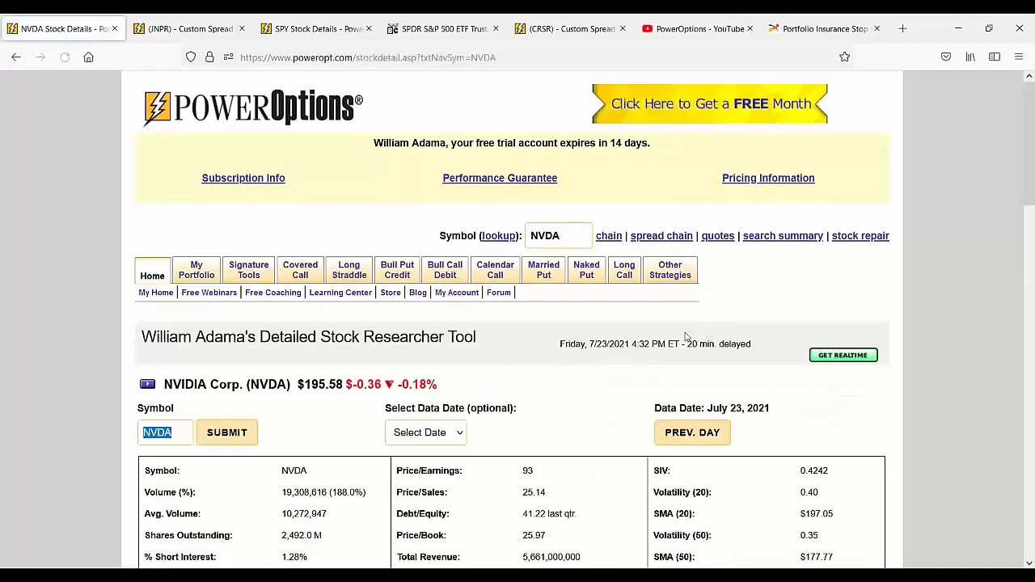
scroll(522, 356, "down", 3)
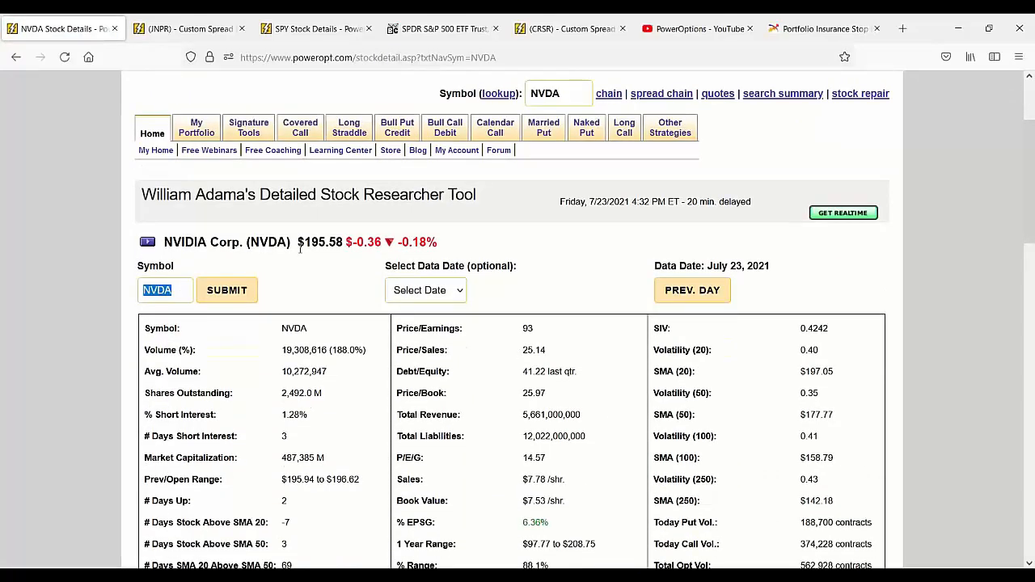
left_click_drag(298, 243, 327, 244)
Load NVDA's historical stock data for July 19, 2021 and examine that day's share price.
left_click(434, 292)
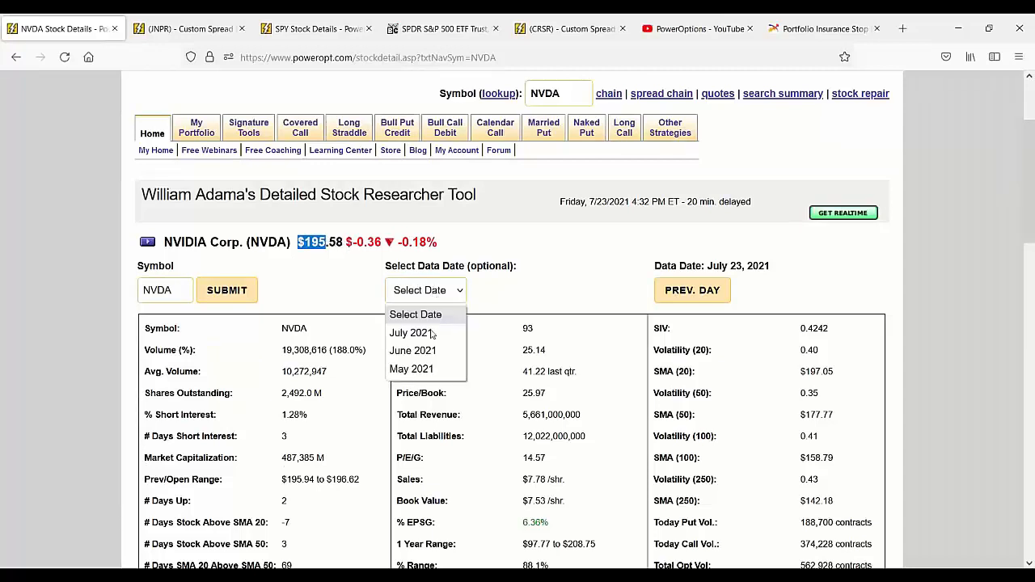
left_click(434, 331)
left_click(449, 297)
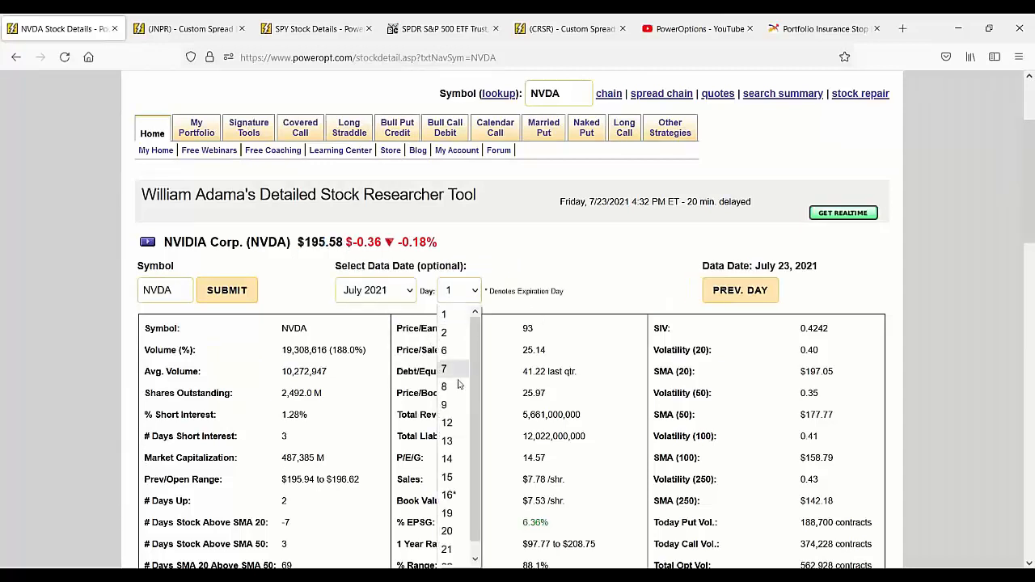
scroll(459, 388, "down", 1)
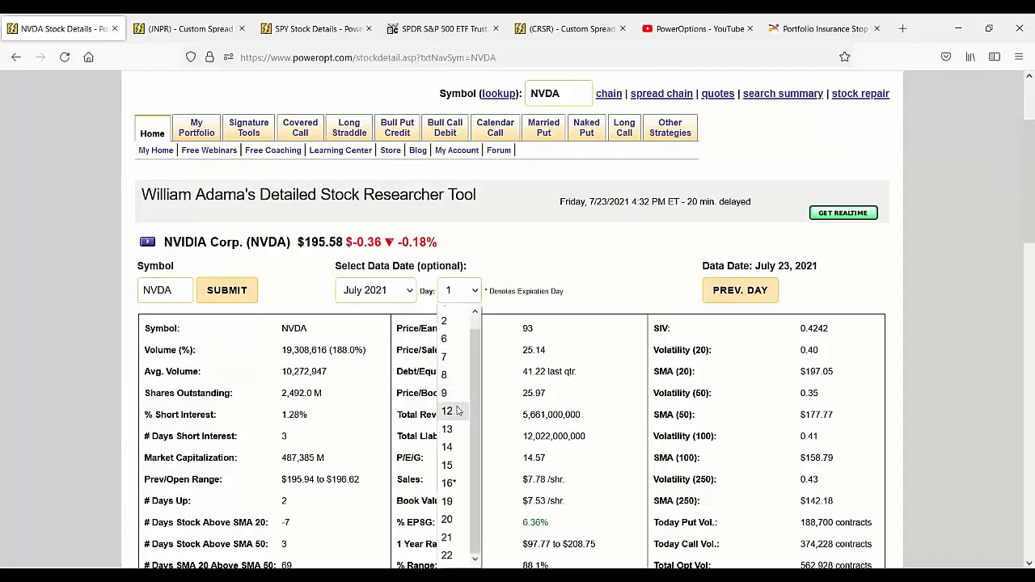
left_click(453, 502)
left_click(250, 299)
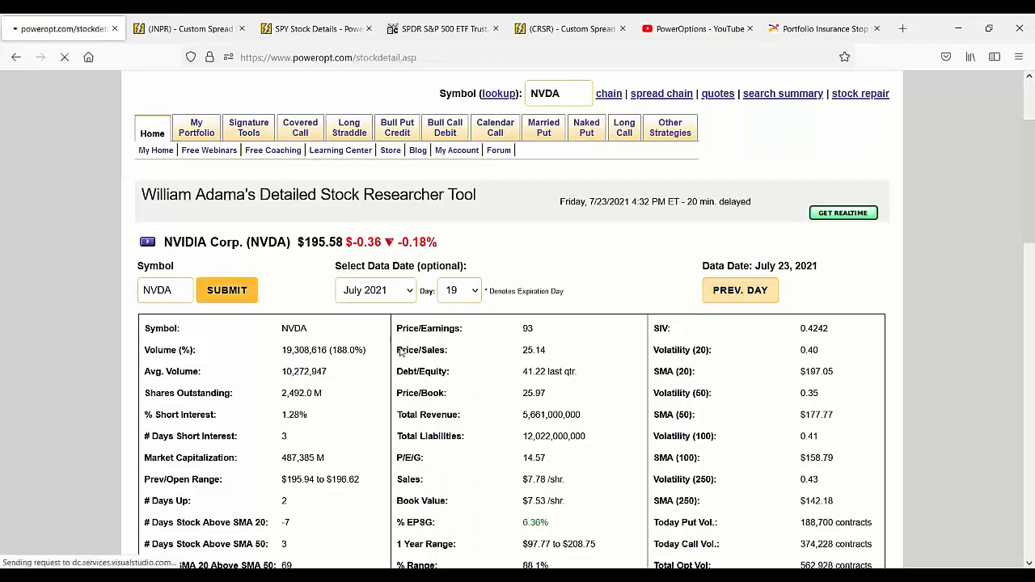
scroll(352, 257, "down", 3)
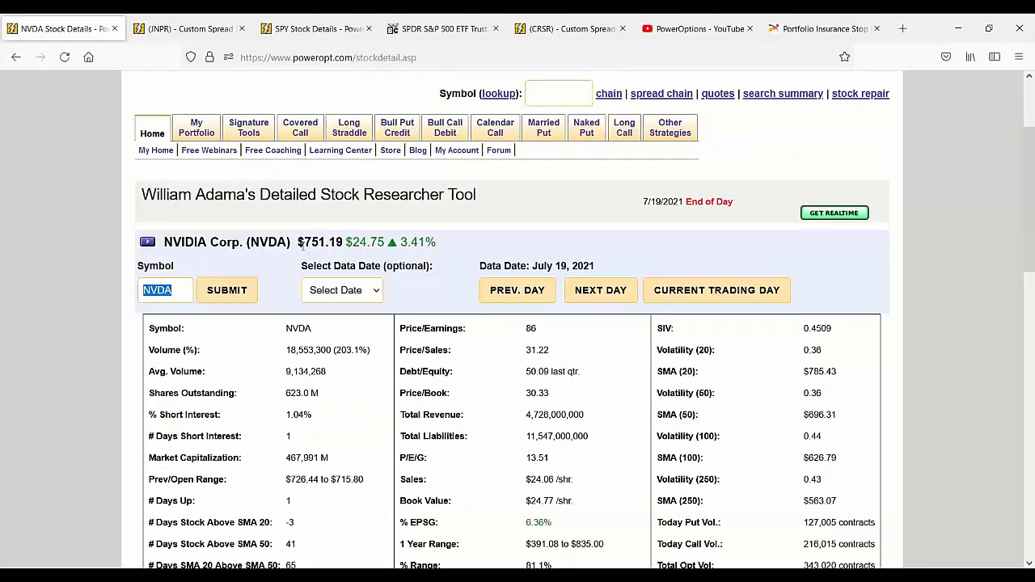
left_click_drag(304, 242, 368, 248)
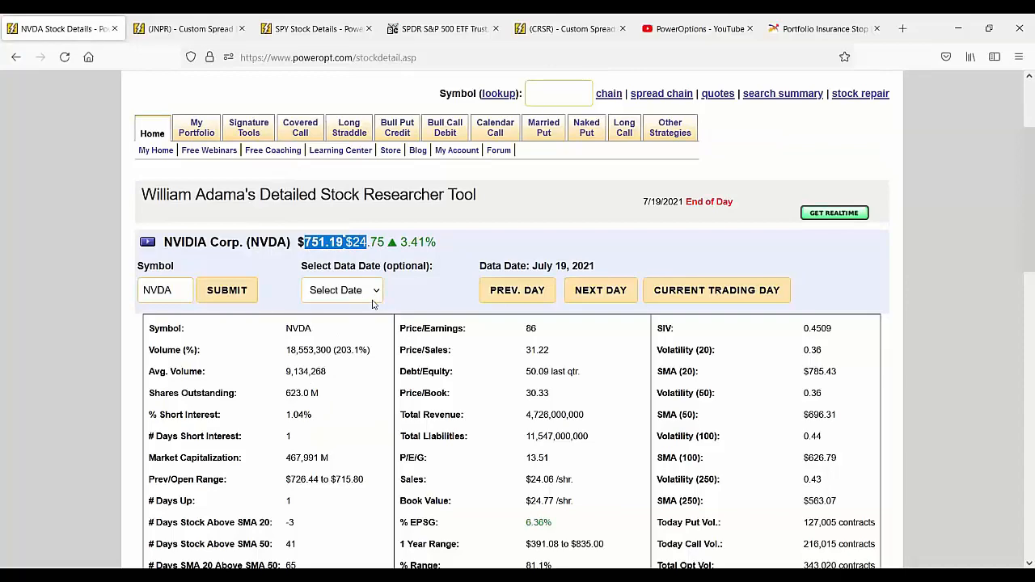
Compare NVDA's price on the following trading day, July 20, 2021, and return to the July 19 data.
left_click(600, 294)
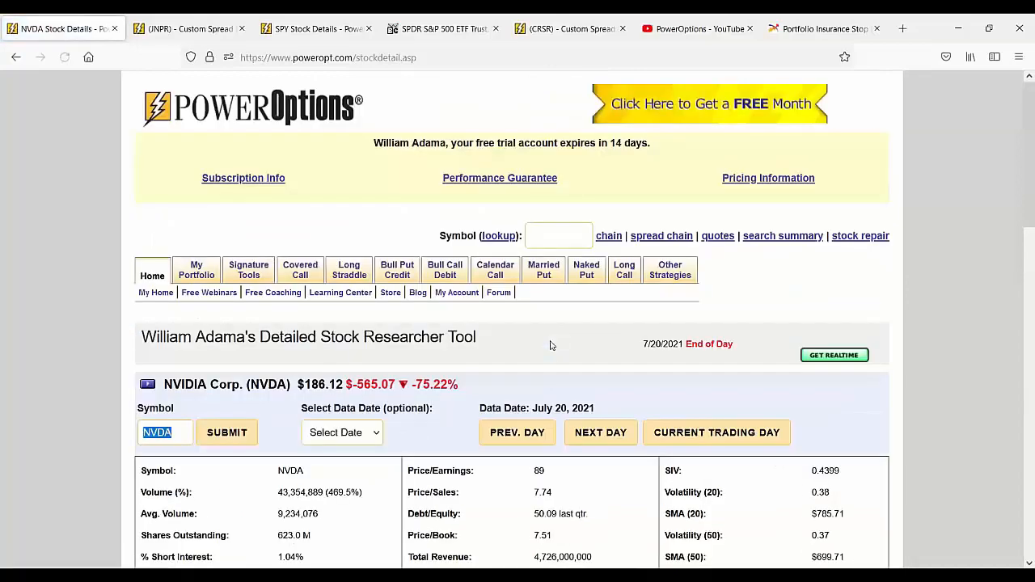
scroll(550, 345, "down", 3)
left_click_drag(305, 245, 387, 251)
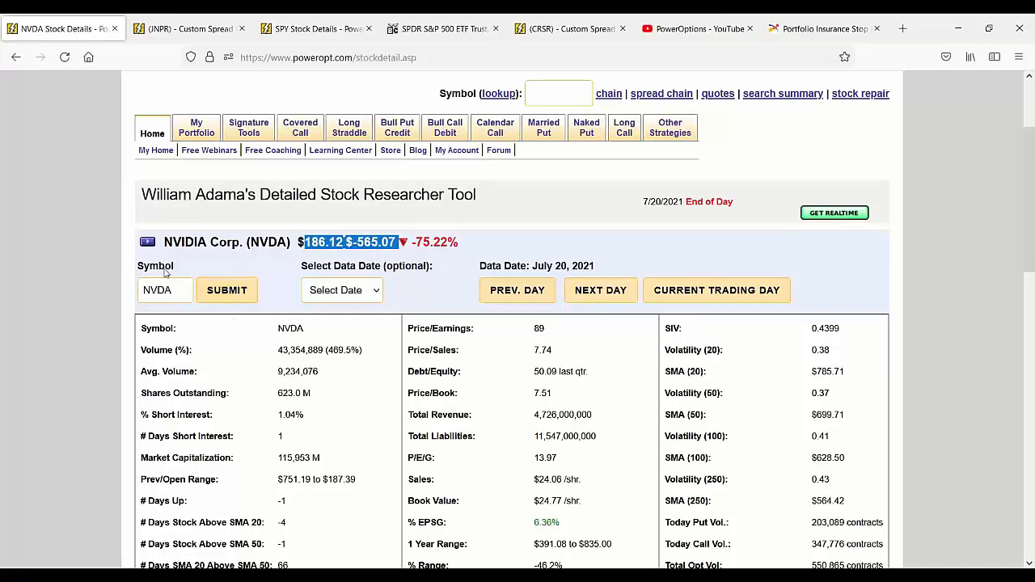
left_click(487, 296)
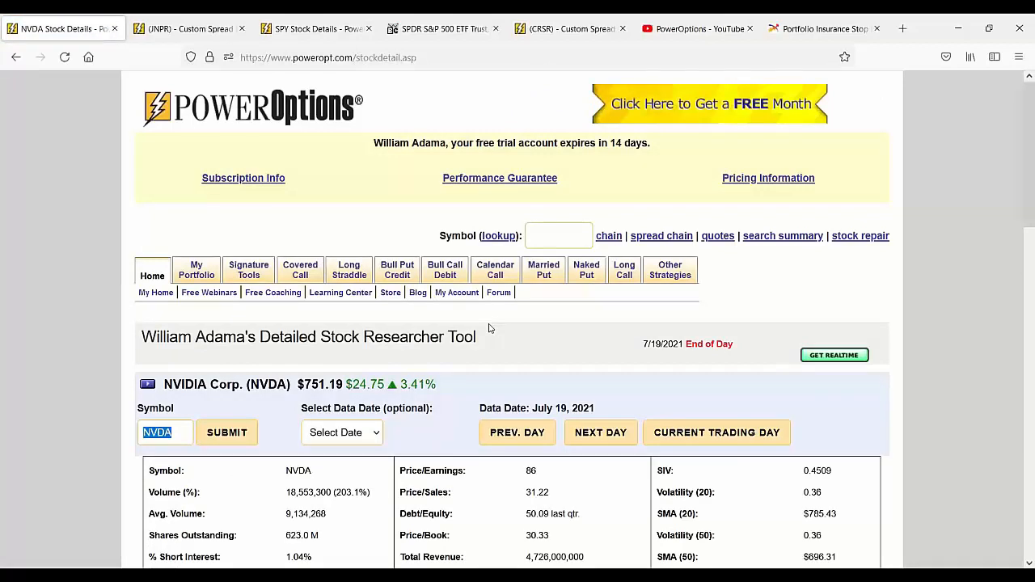
scroll(488, 327, "down", 1)
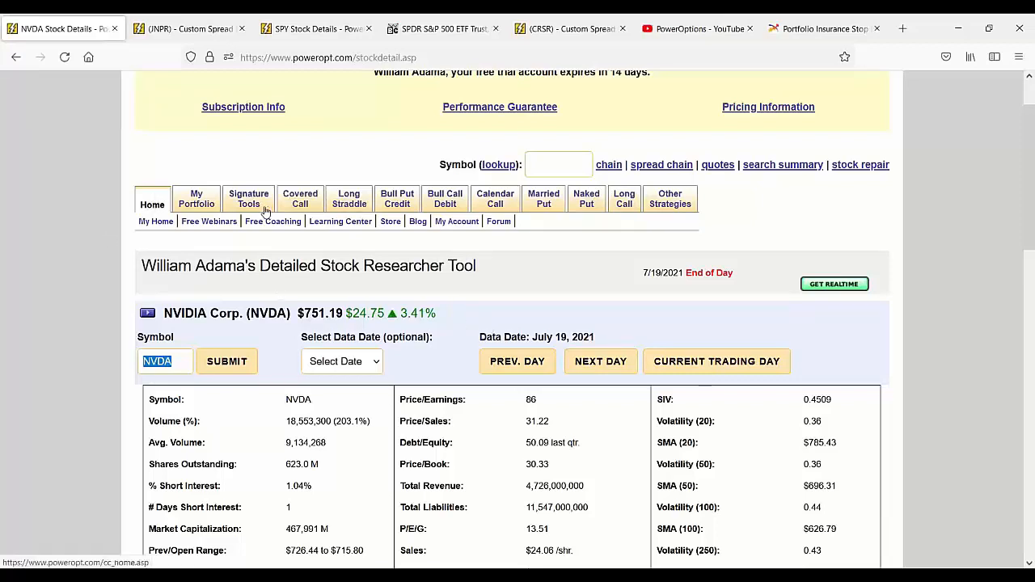
Open the portfolio page and view the positions held in the RadioActive 2020 portfolio.
mouse_move(180, 203)
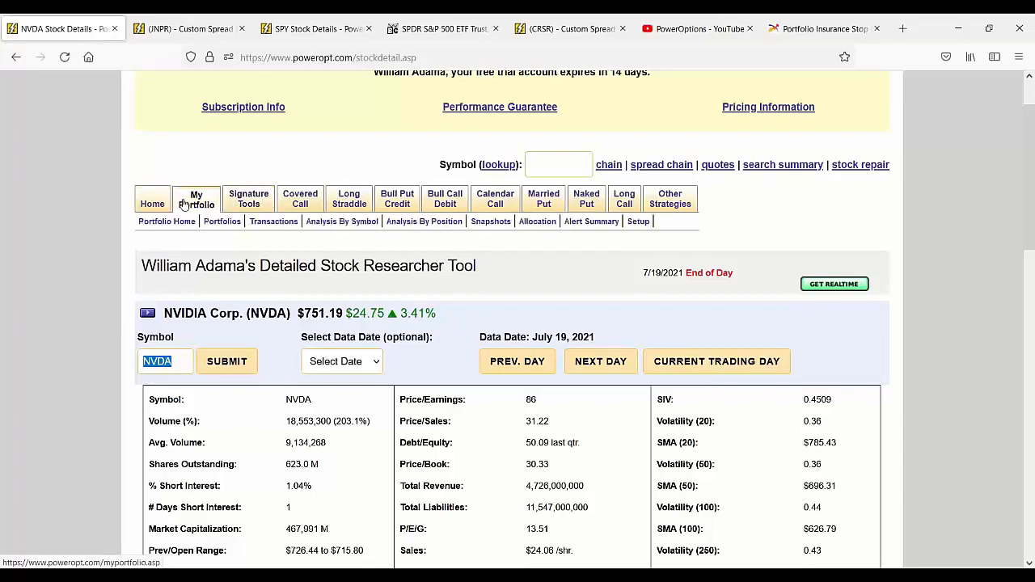
left_click(221, 221)
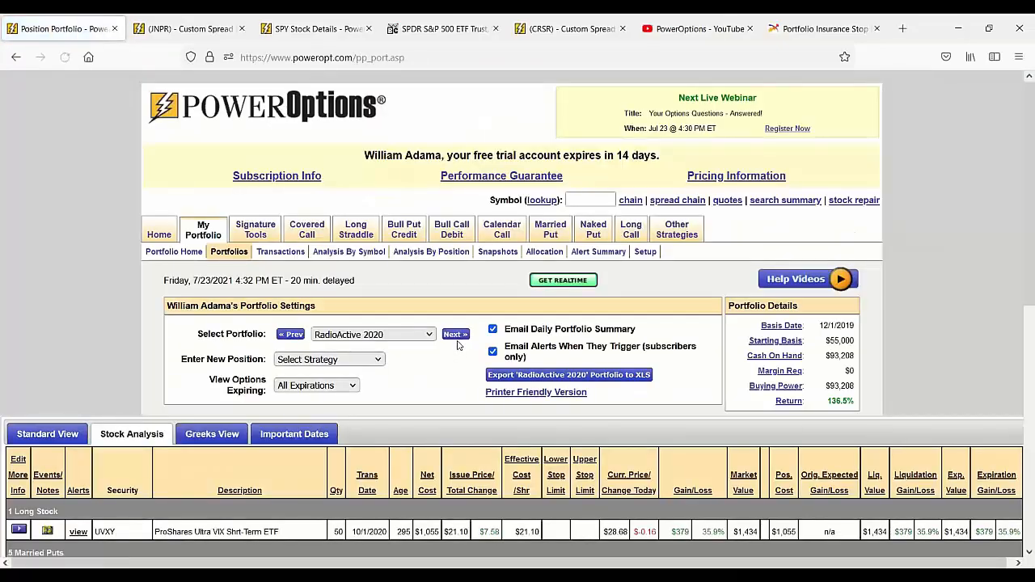
scroll(457, 345, "down", 5)
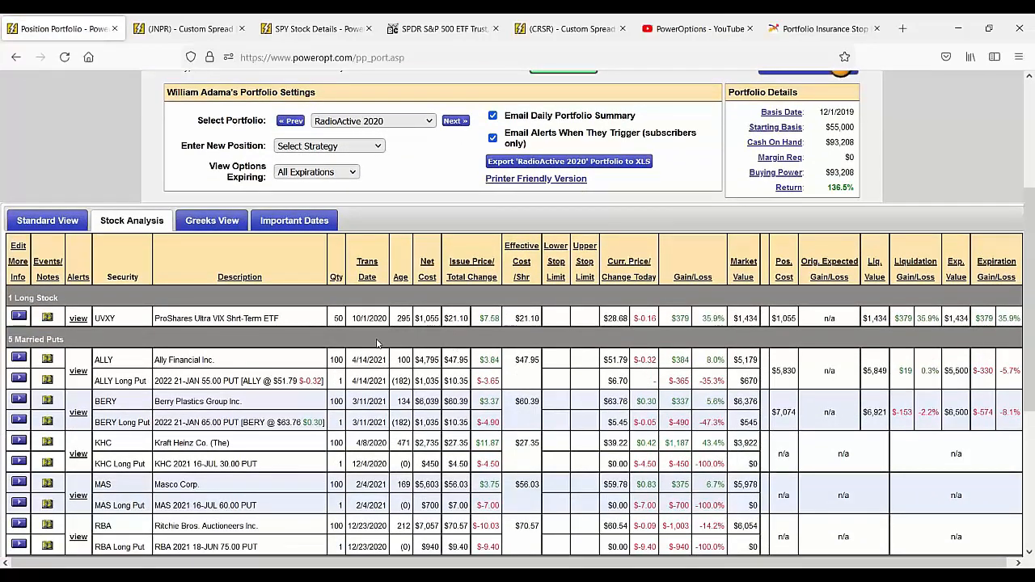
Add a long stock position of 100 NVDA shares at 751.19 per share to the RadioActive 2020 portfolio.
left_click(344, 148)
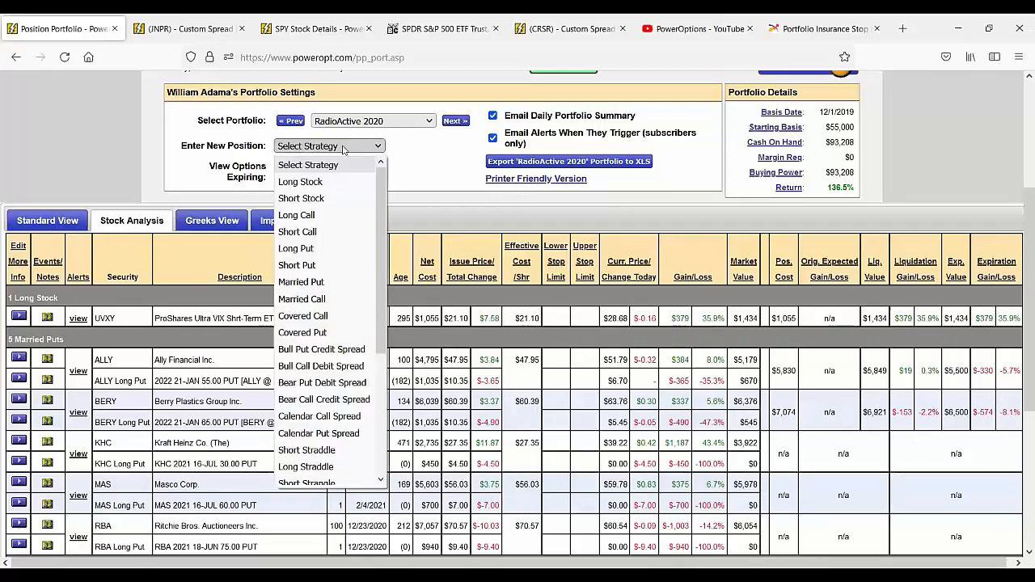
left_click(319, 181)
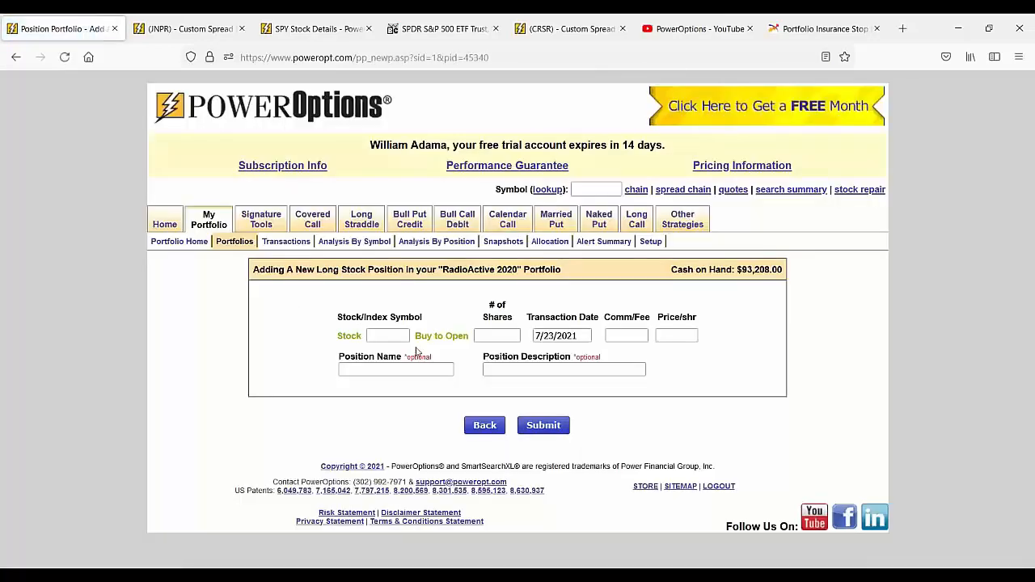
left_click(399, 340)
type("NVDA")
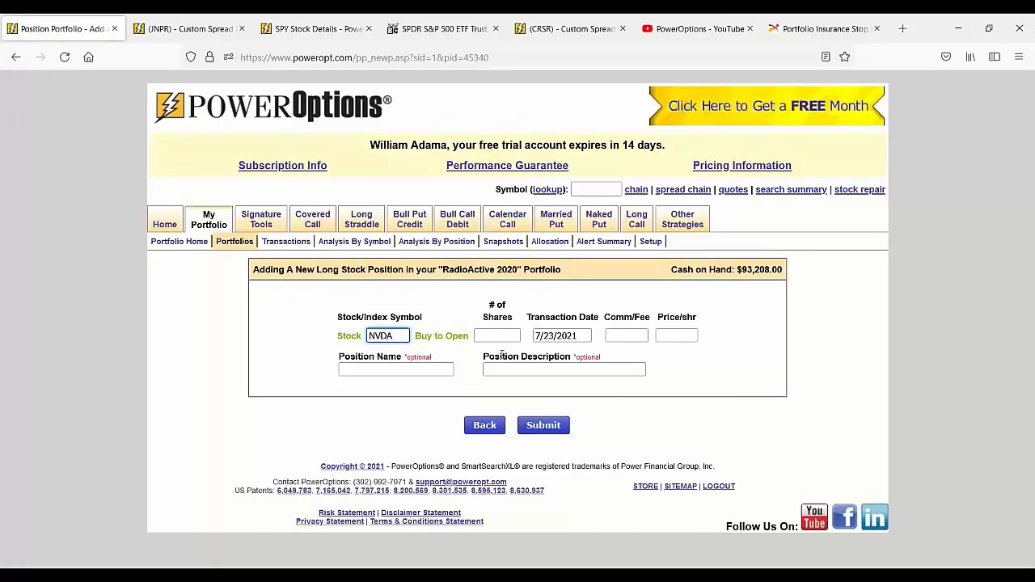
left_click(480, 334)
type("100")
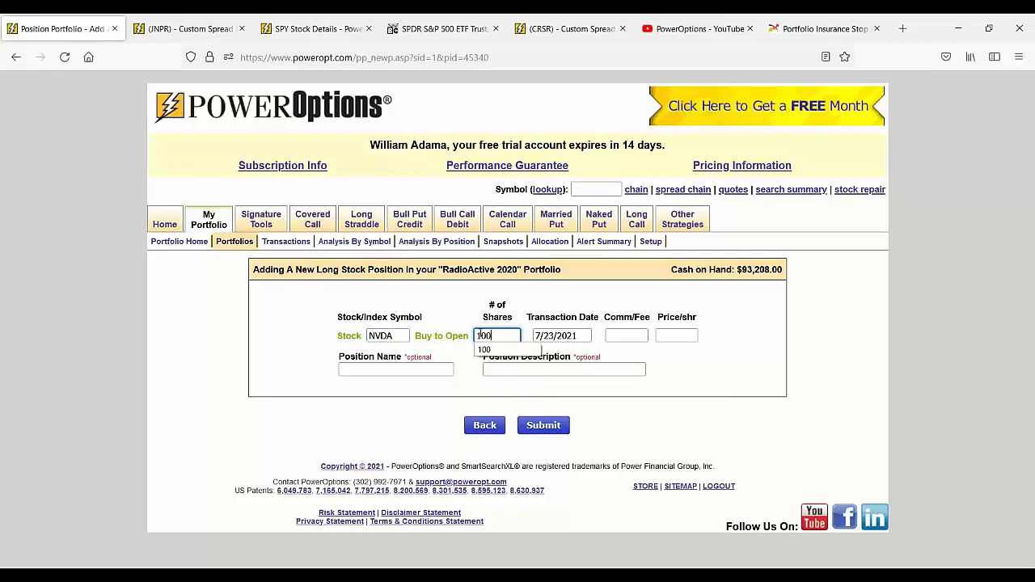
left_click(667, 337)
type("75.")
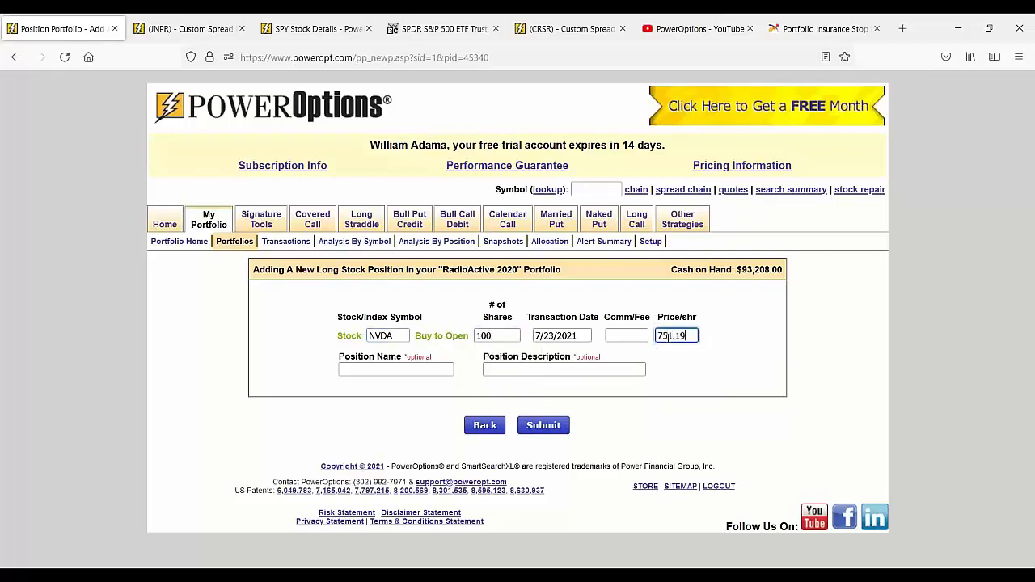
type("19")
left_click(542, 425)
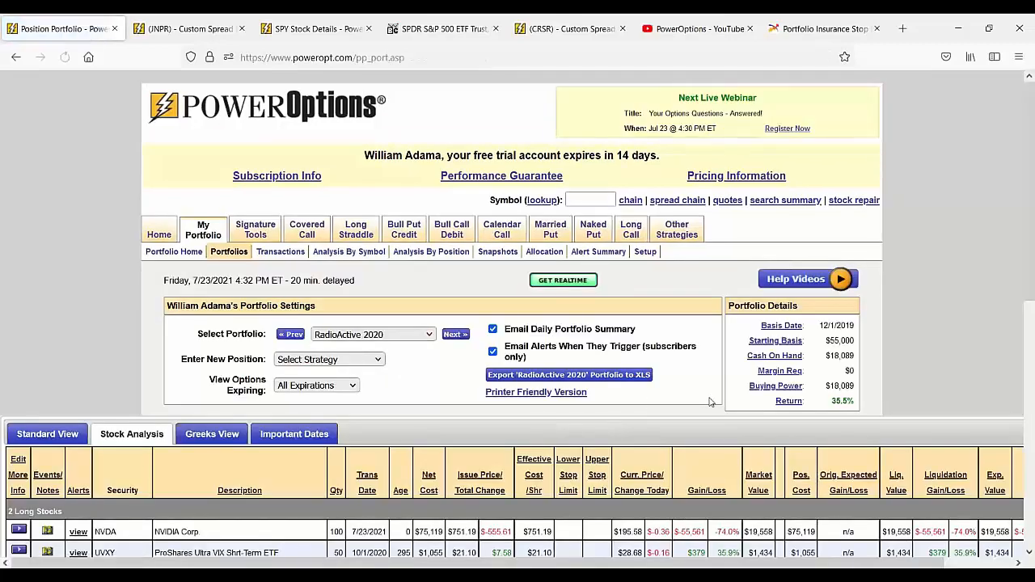
Examine the new NVDA position's quantity, transaction date, net cost, issue price and position cost.
scroll(558, 394, "down", 3)
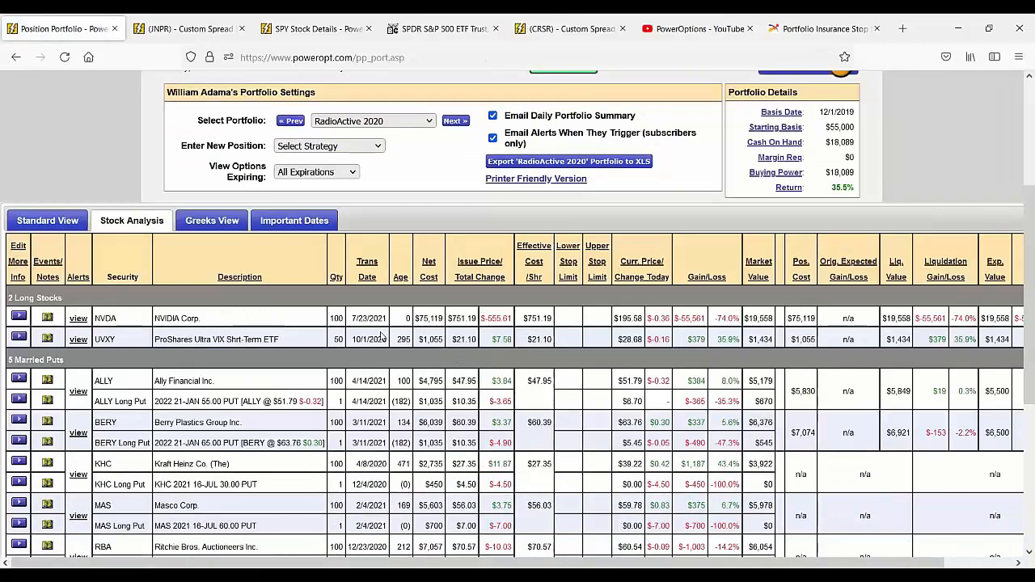
left_click_drag(335, 319, 476, 320)
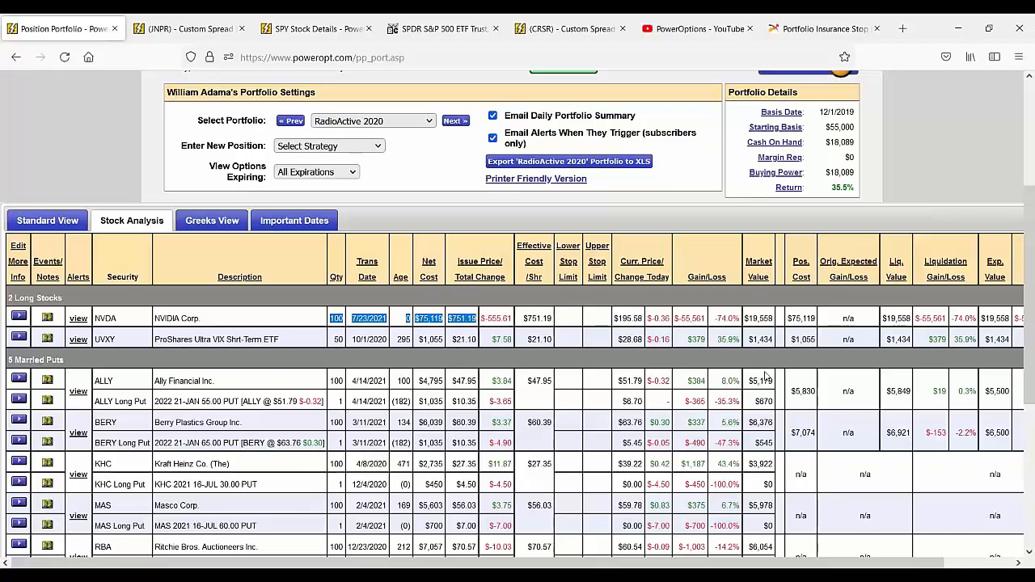
left_click_drag(789, 318, 820, 320)
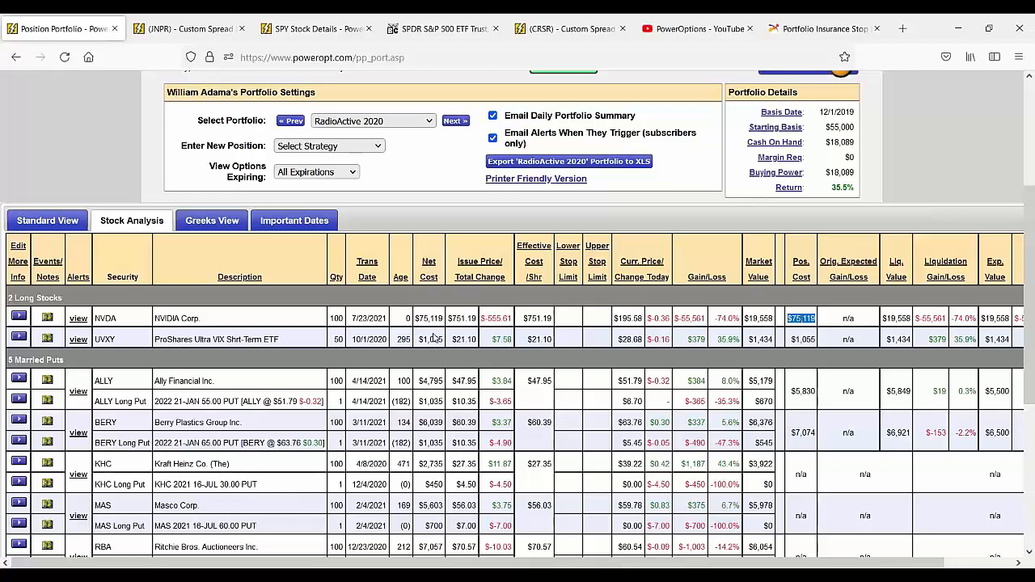
left_click(355, 321)
left_click_drag(349, 322, 387, 322)
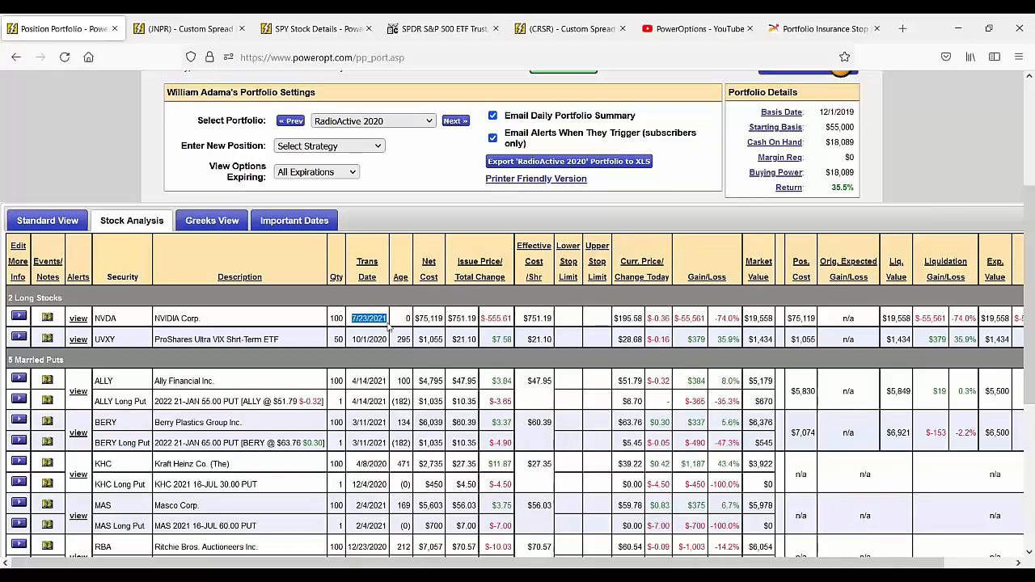
left_click(325, 321)
left_click_drag(416, 320, 453, 326)
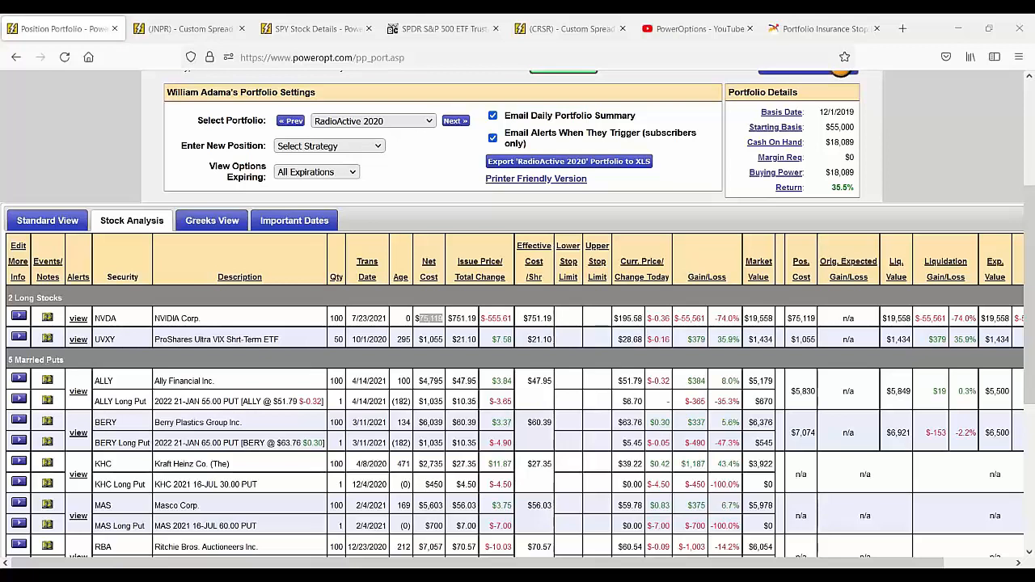
Edit the NVDA position for the stock split, setting the quantity to 400 shares and the price to 187.8.
left_click(24, 316)
mouse_move(65, 364)
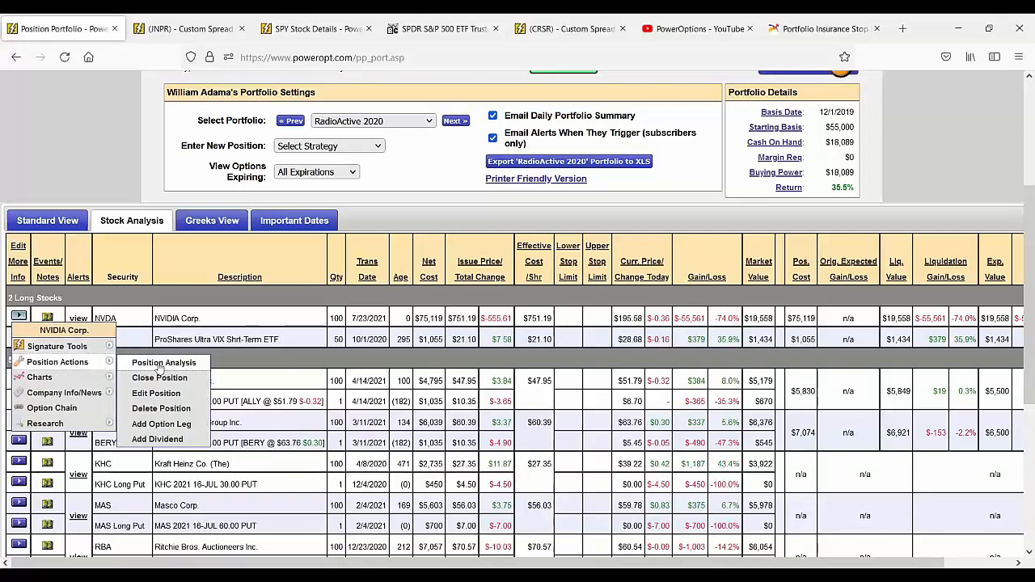
left_click(156, 393)
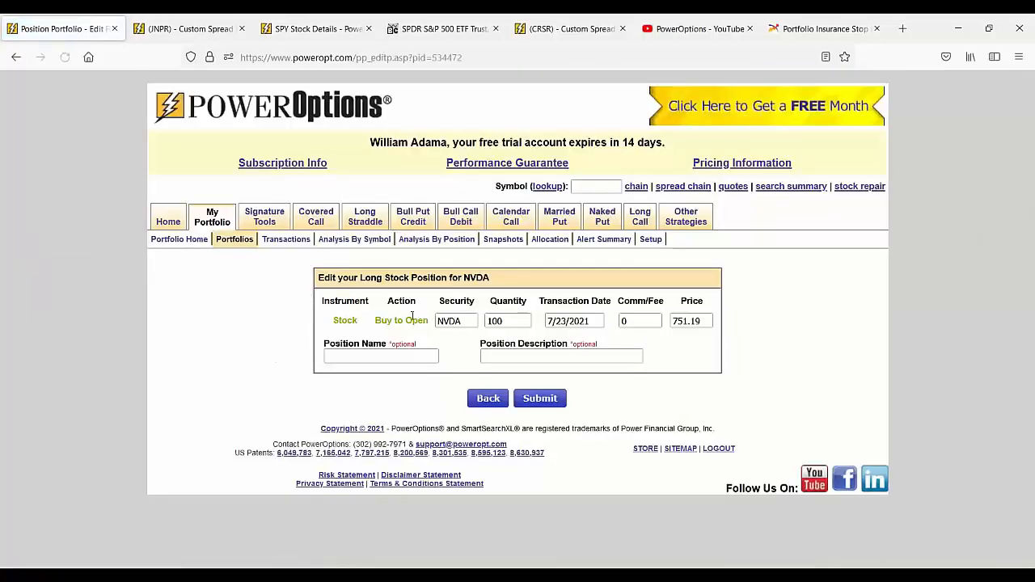
double_click(500, 321)
type("400")
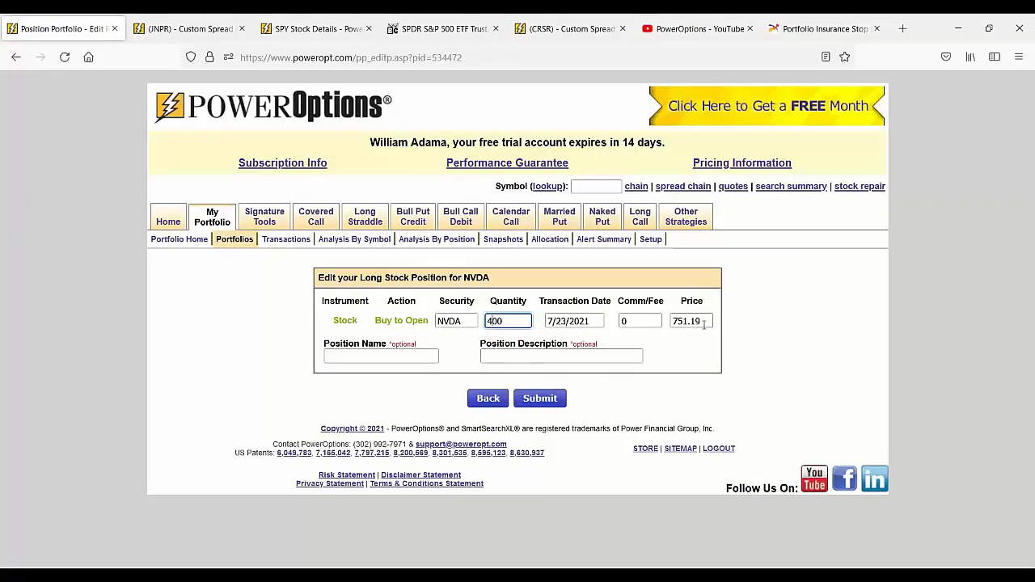
left_click_drag(706, 322, 668, 324)
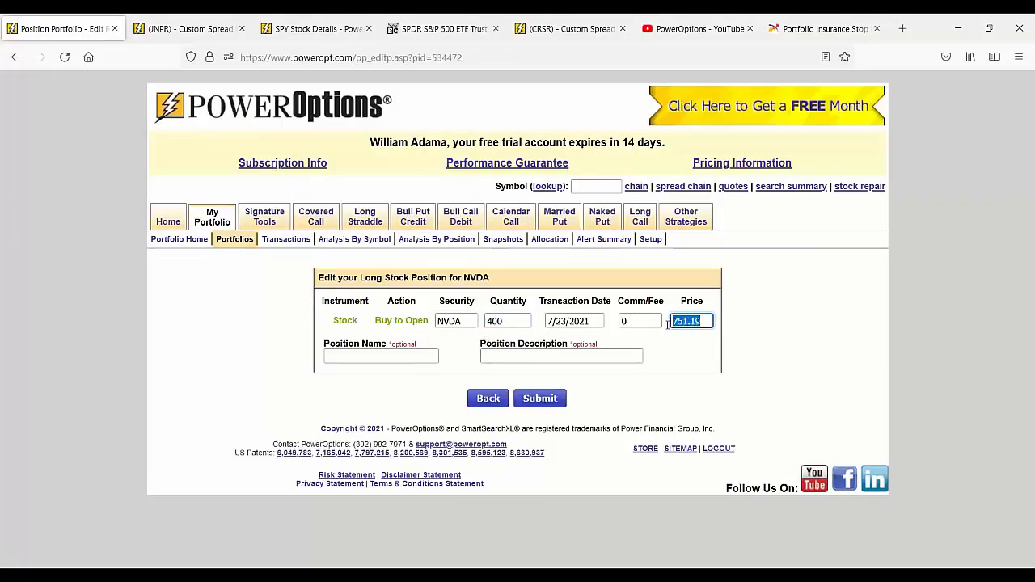
key("BackSpace")
type("187.8")
left_click(547, 399)
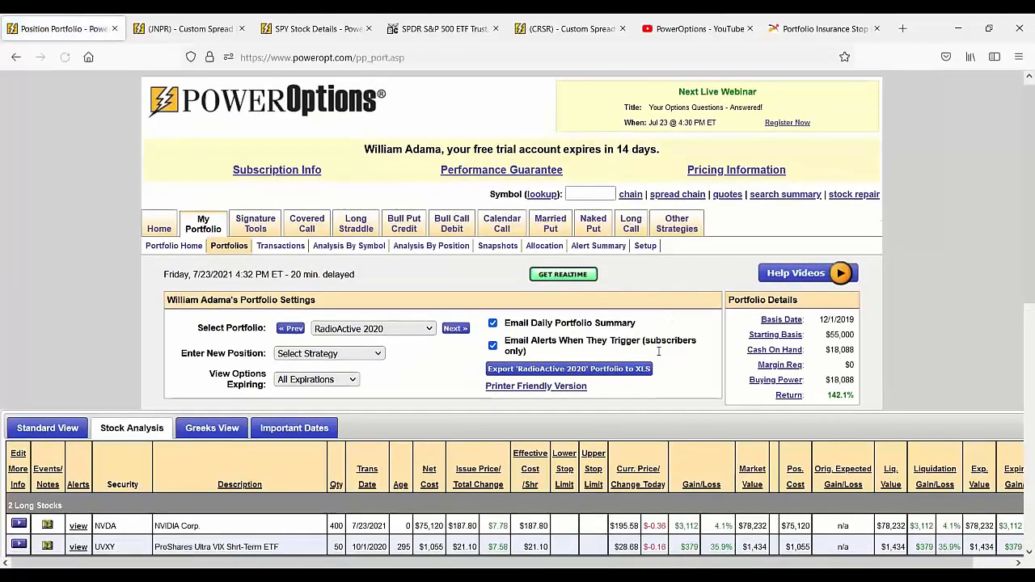
Examine the edited NVDA position's cost, issue price and effective cost per share.
scroll(659, 356, "down", 3)
scroll(659, 355, "down", 2)
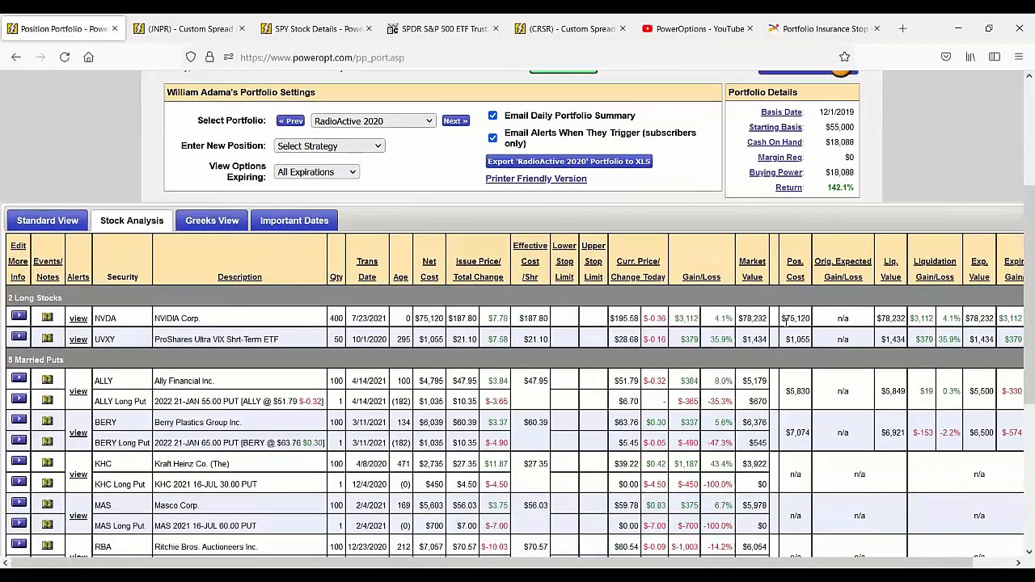
left_click_drag(783, 319, 809, 322)
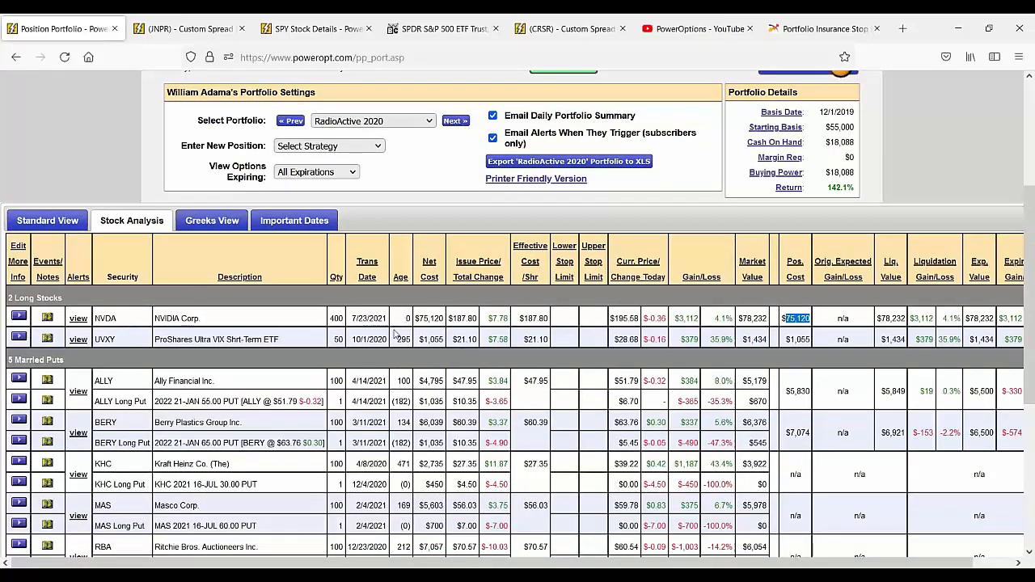
left_click(326, 324)
left_click_drag(449, 318, 547, 319)
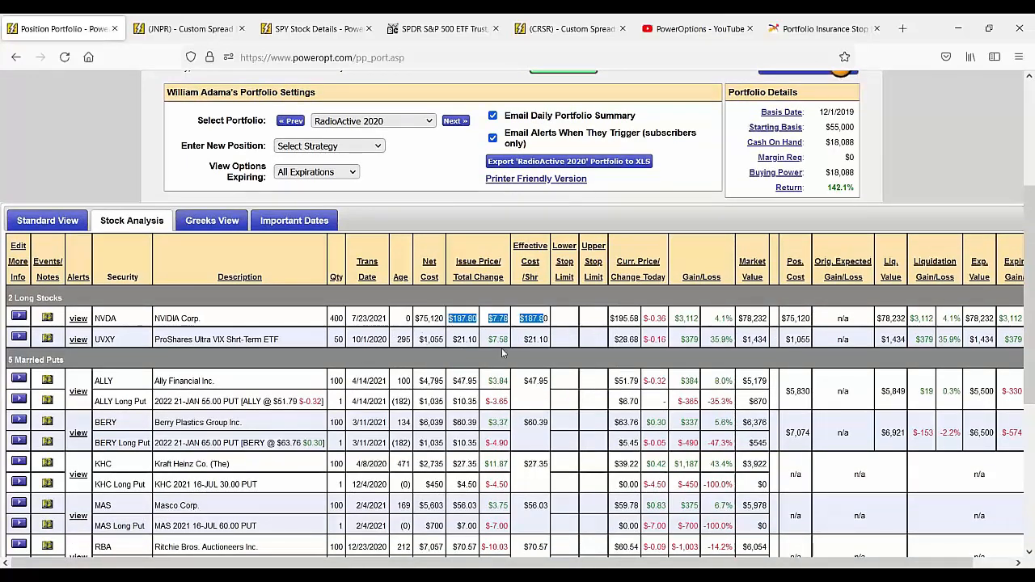
scroll(501, 347, "up", 2)
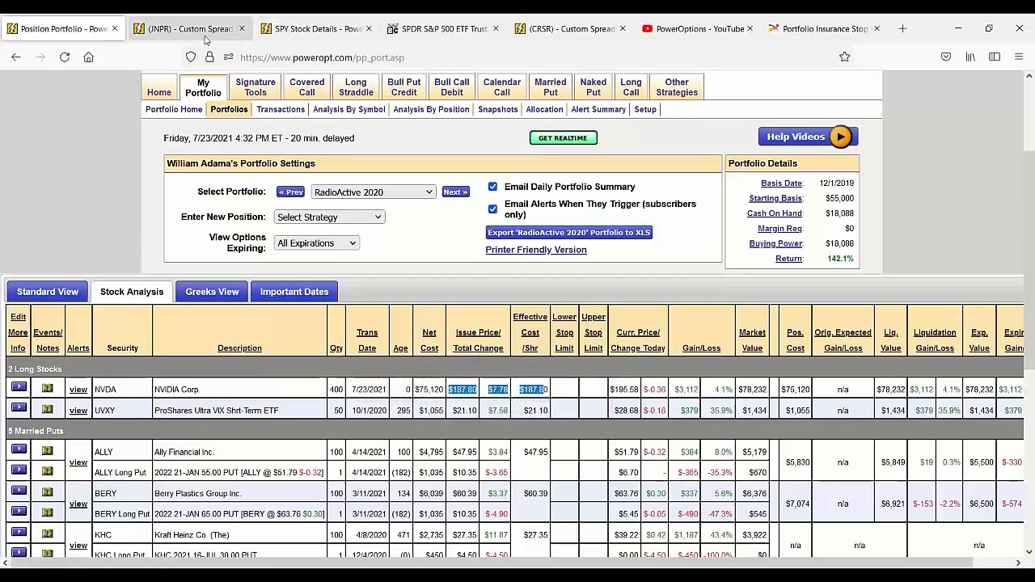
Look up NVDA in the Detailed Stock Researcher Tool.
left_click(352, 34)
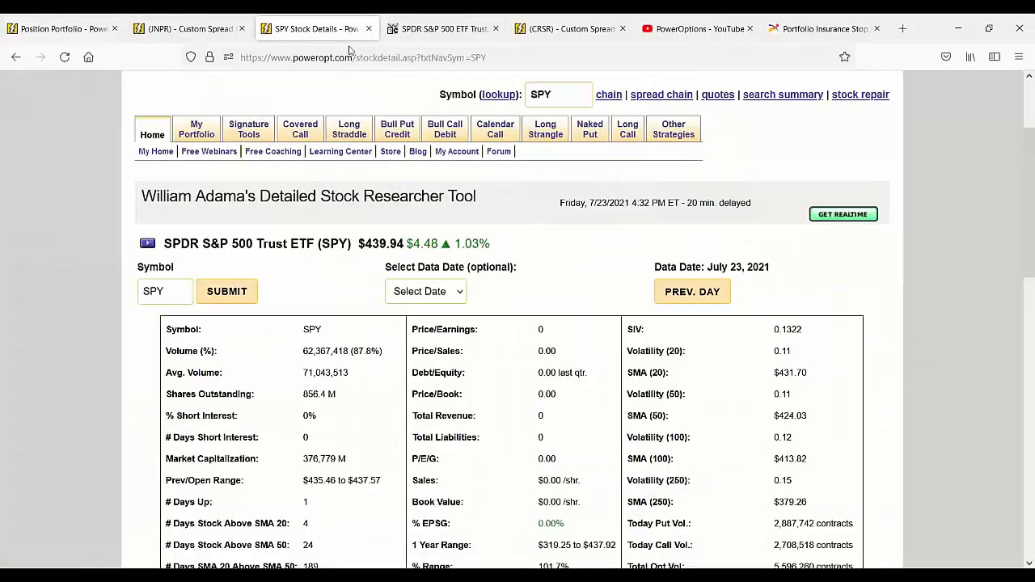
left_click_drag(168, 294, 100, 294)
key("BackSpace")
type("NVDA")
left_click(226, 307)
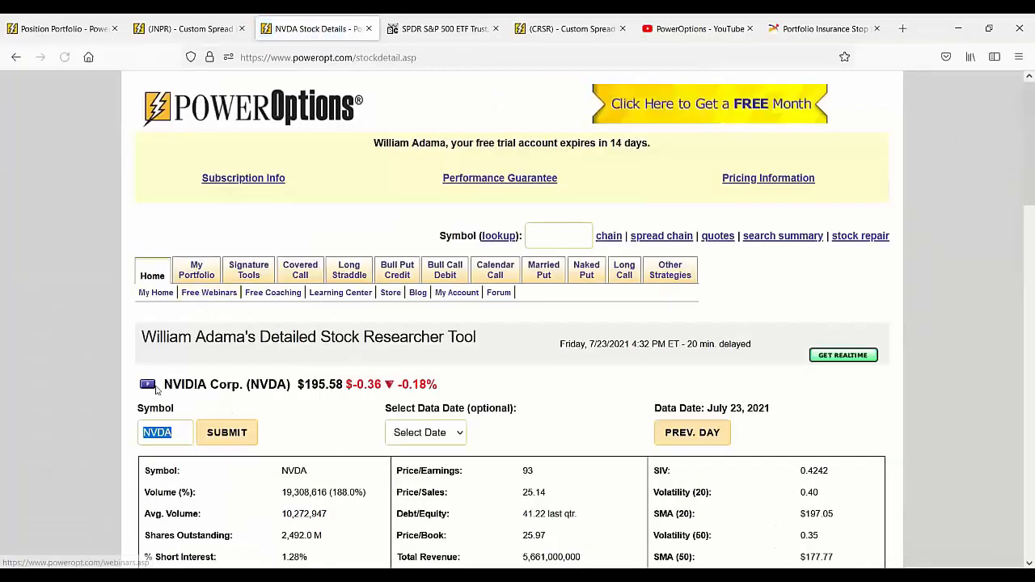
Open the NVDA option chain and show the July 30 Weekly expiration.
left_click(147, 385)
scroll(162, 396, "down", 2)
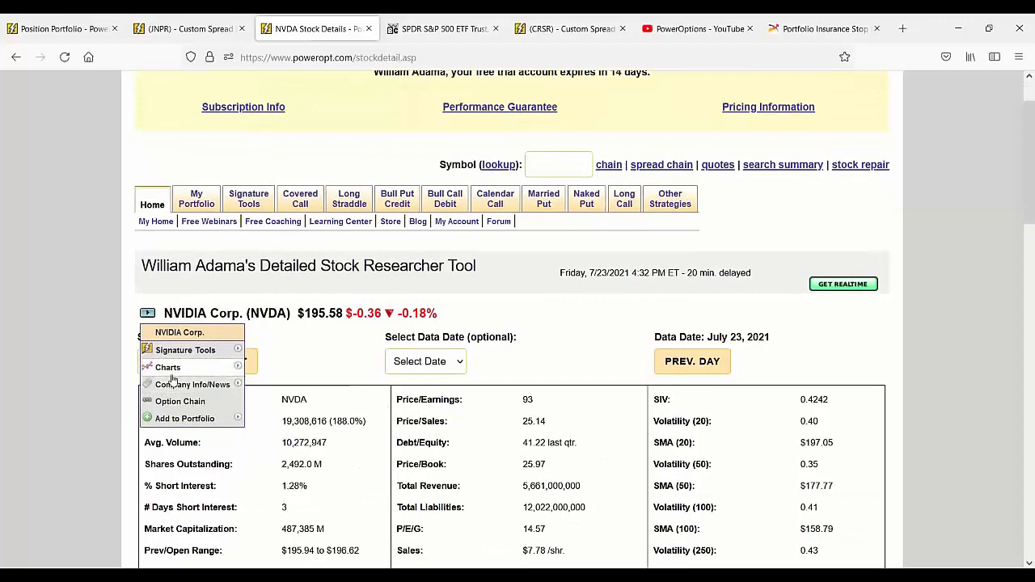
left_click(179, 402)
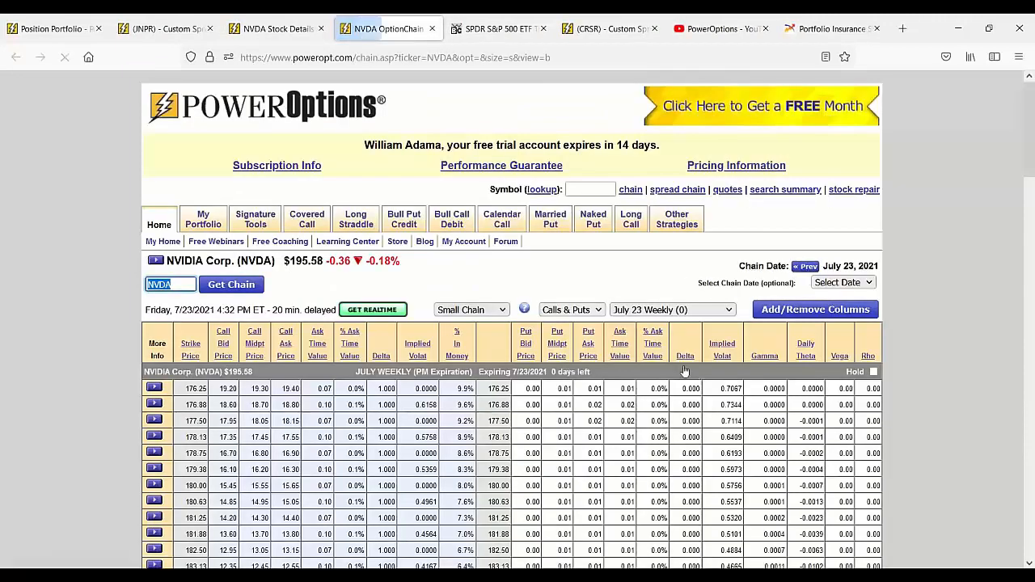
left_click(657, 310)
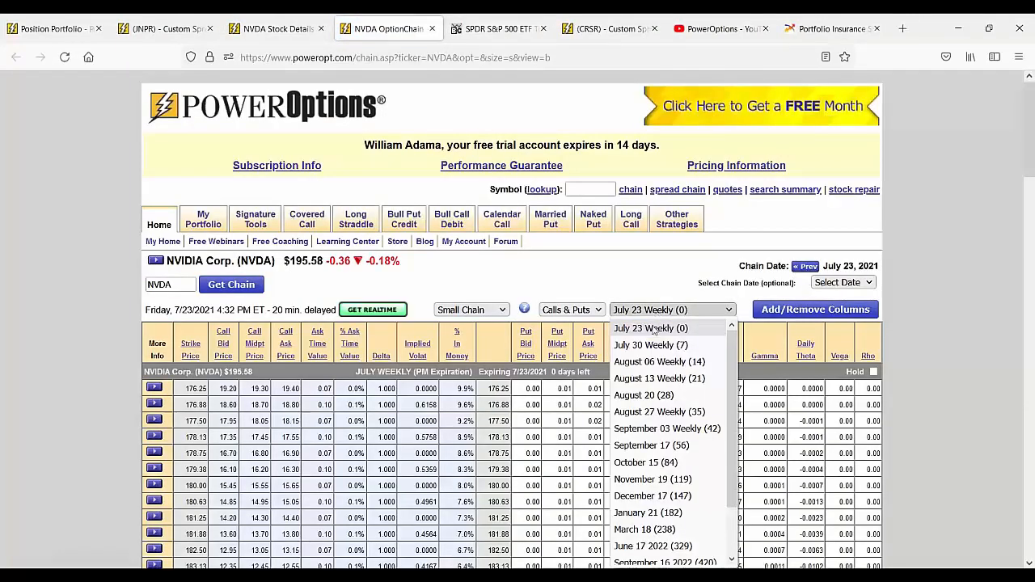
left_click(655, 345)
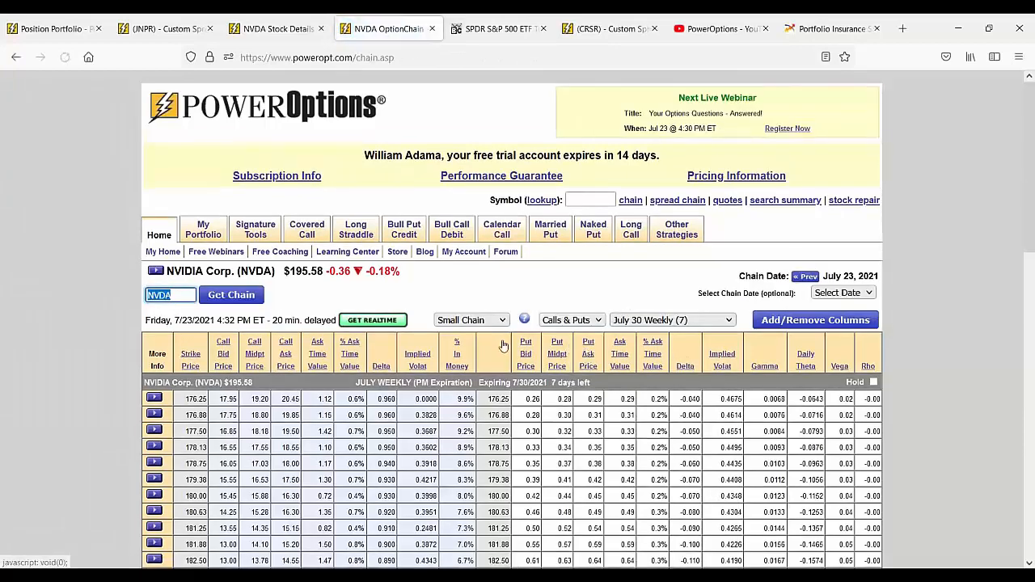
Load the historical NVDA option chain for July 19, 2021.
left_click(845, 293)
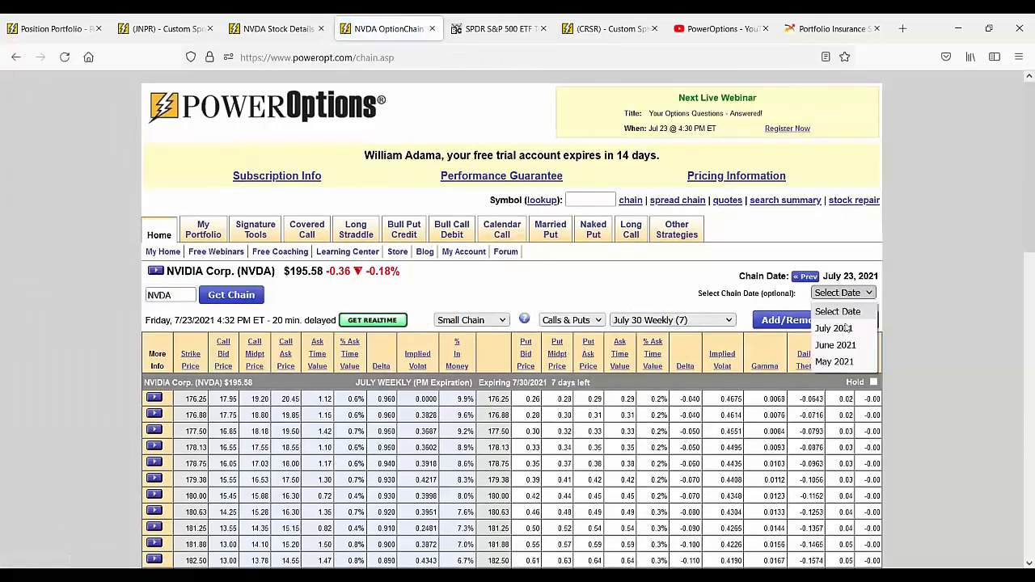
left_click(841, 328)
left_click(780, 292)
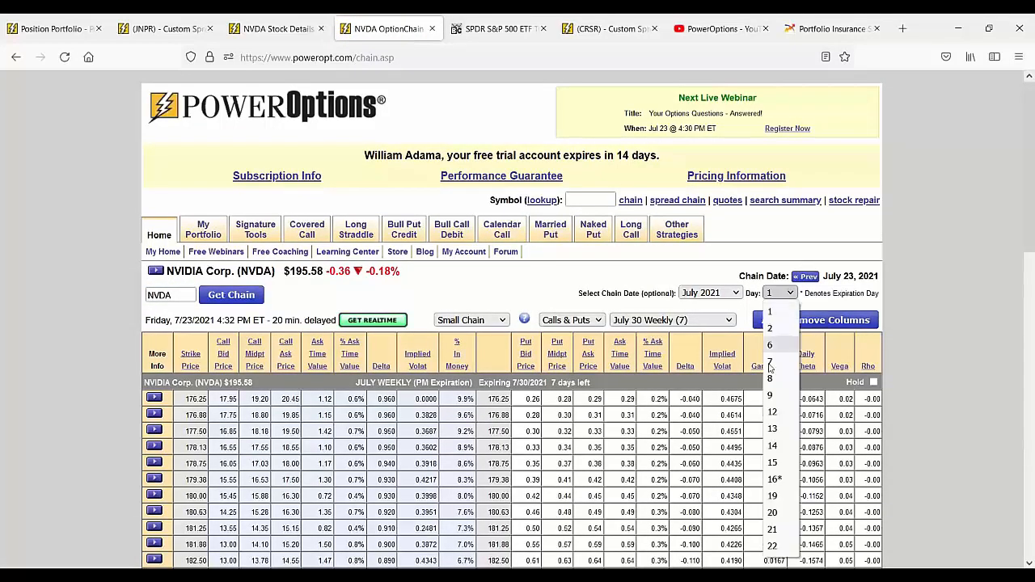
left_click(778, 496)
left_click(231, 294)
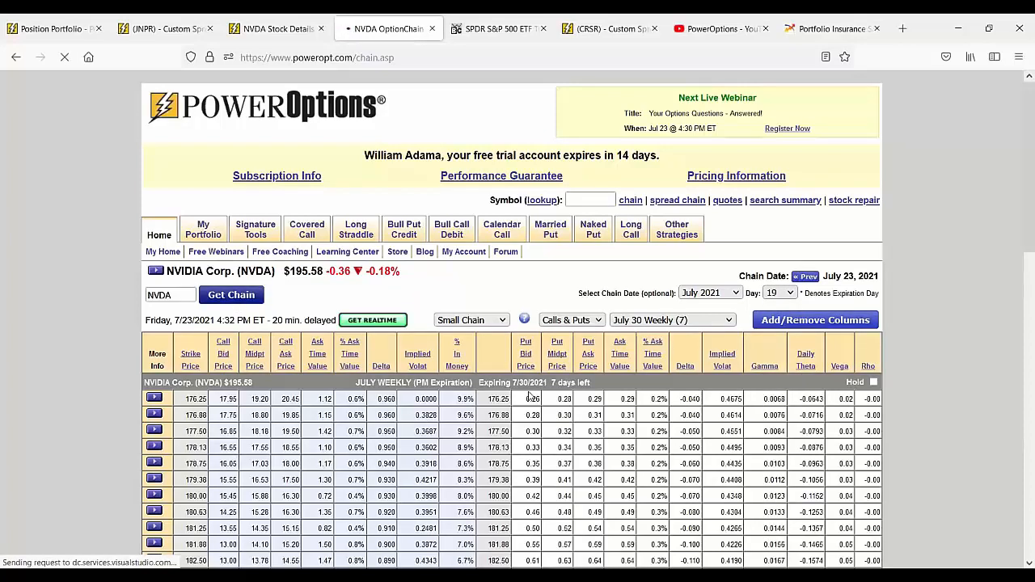
scroll(485, 347, "down", 10)
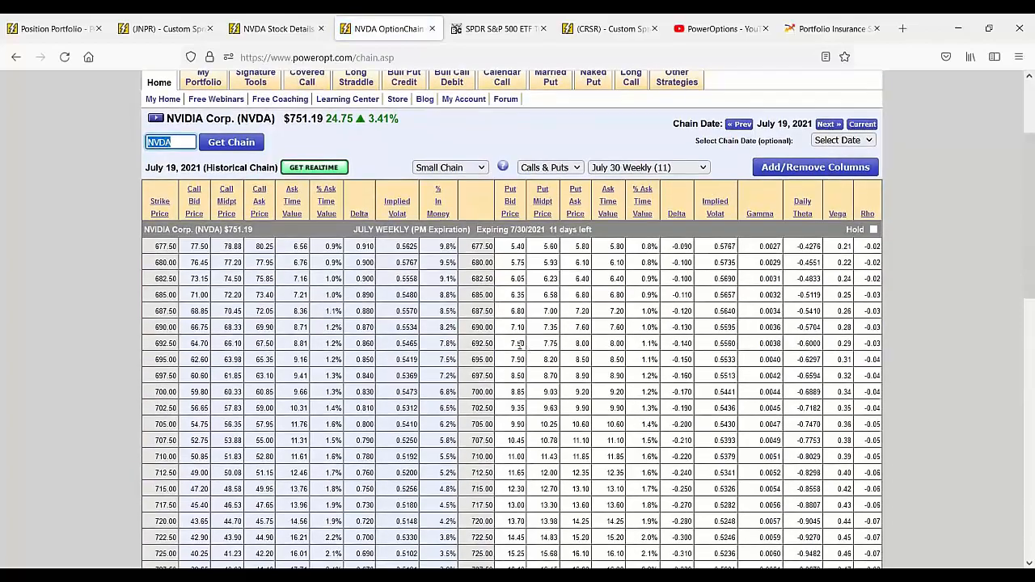
Show only calls in the historical chain and examine the 747.50 strike's bid and midpoint prices.
scroll(397, 398, "up", 3)
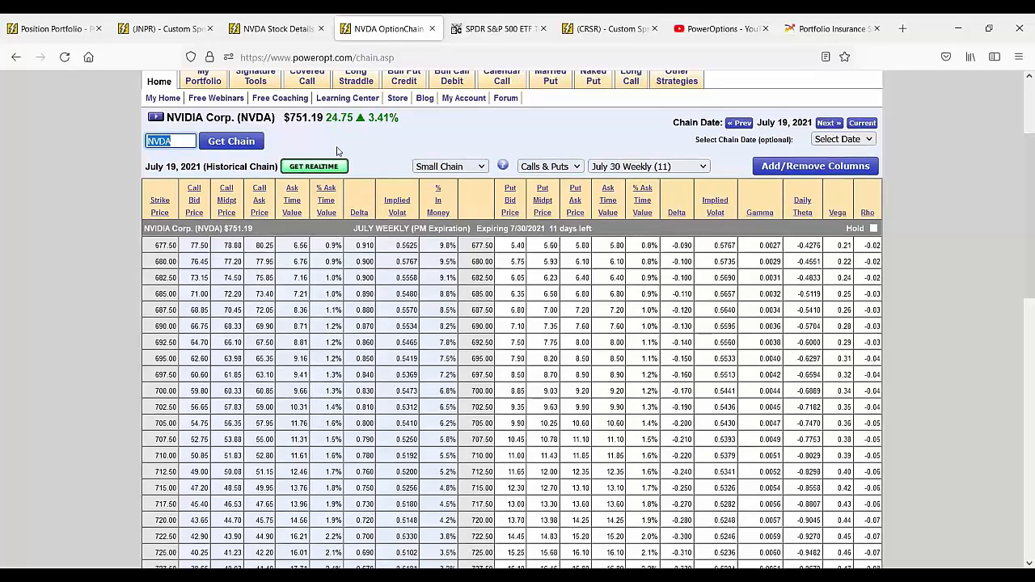
scroll(337, 153, "down", 3)
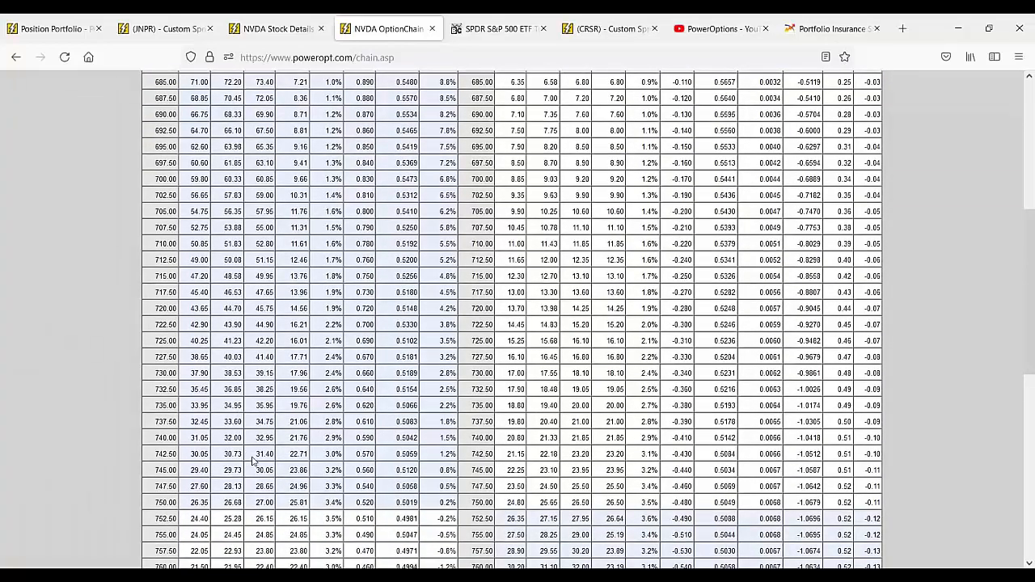
scroll(250, 458, "up", 3)
left_click(563, 168)
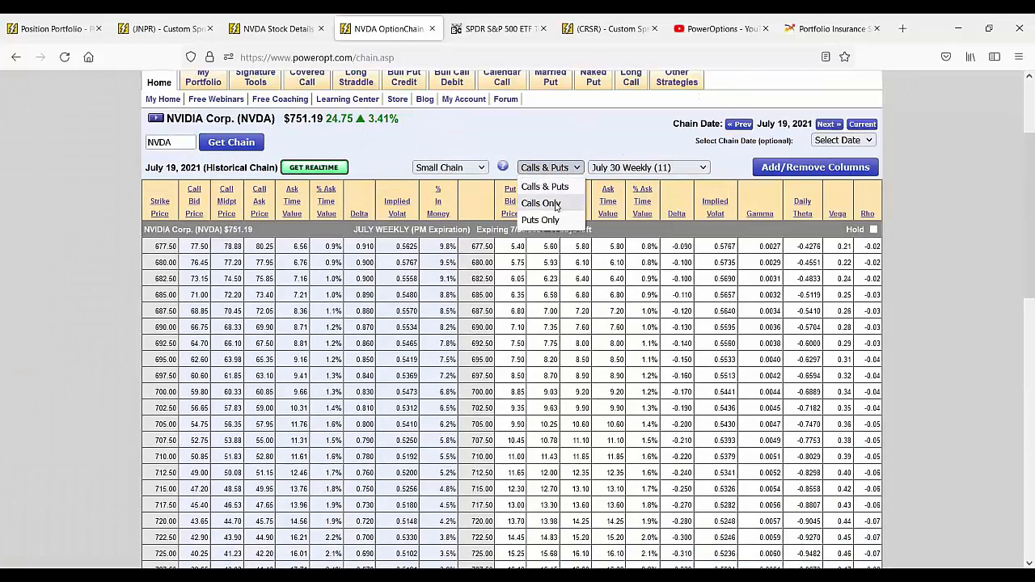
left_click(554, 204)
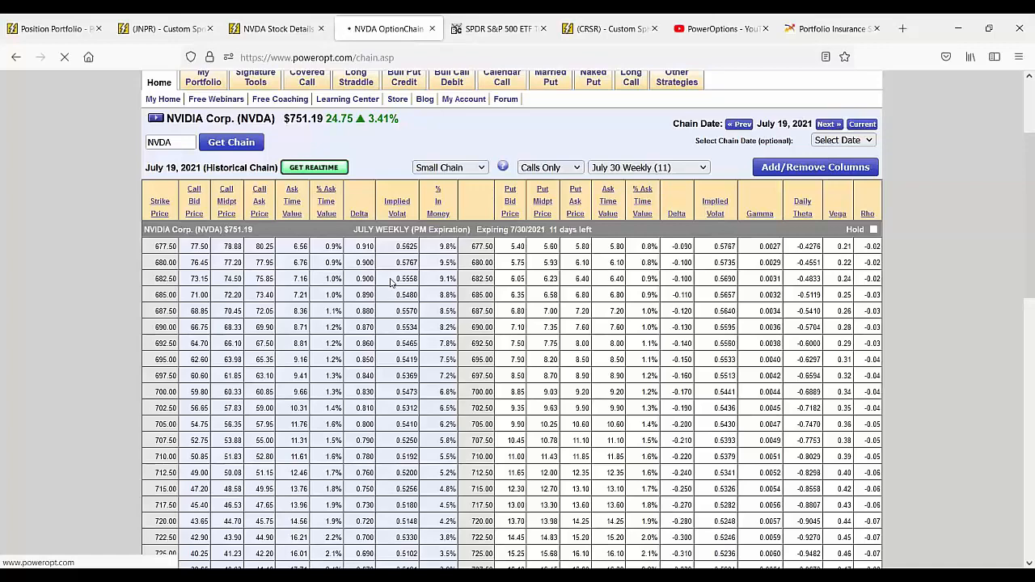
scroll(329, 330, "down", 3)
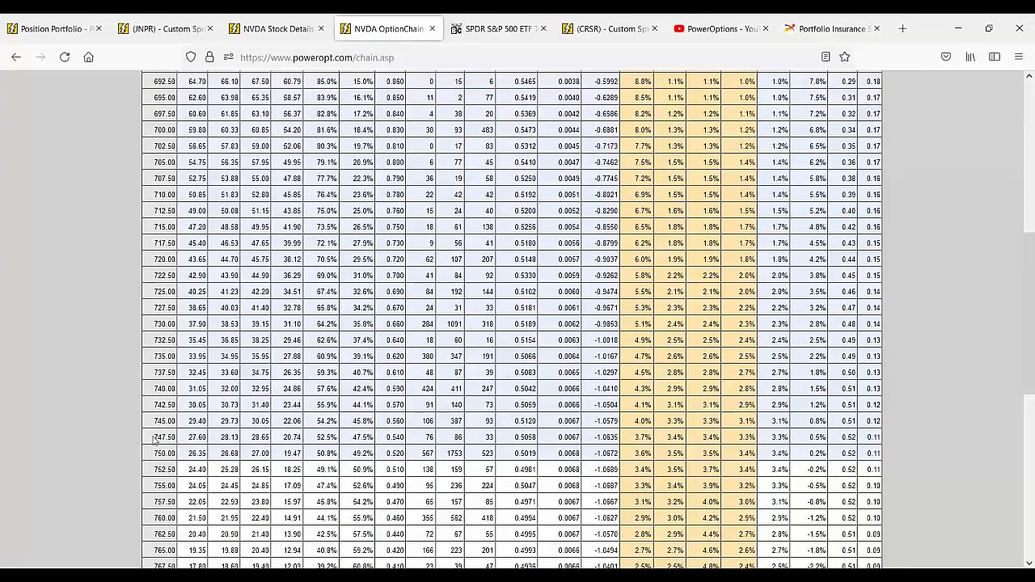
left_click_drag(154, 437, 248, 438)
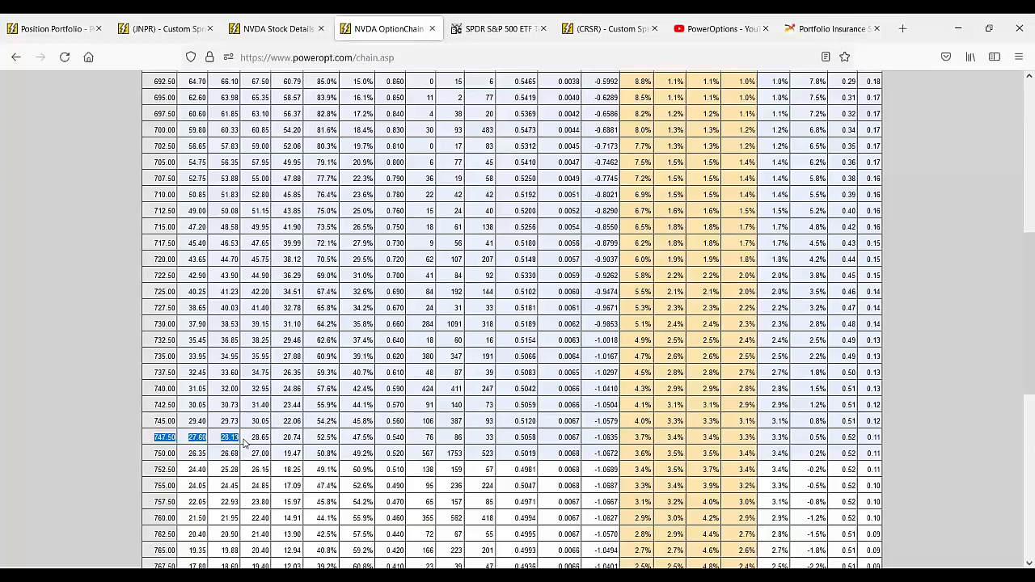
scroll(245, 441, "up", 5)
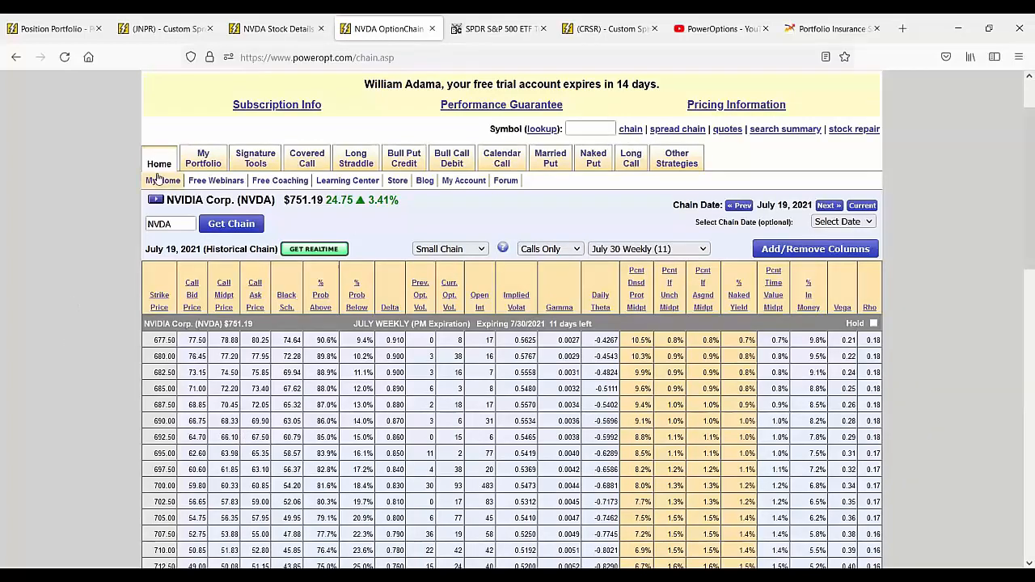
Return to the RadioActive 2020 portfolio and start a new Covered Call position.
mouse_move(203, 159)
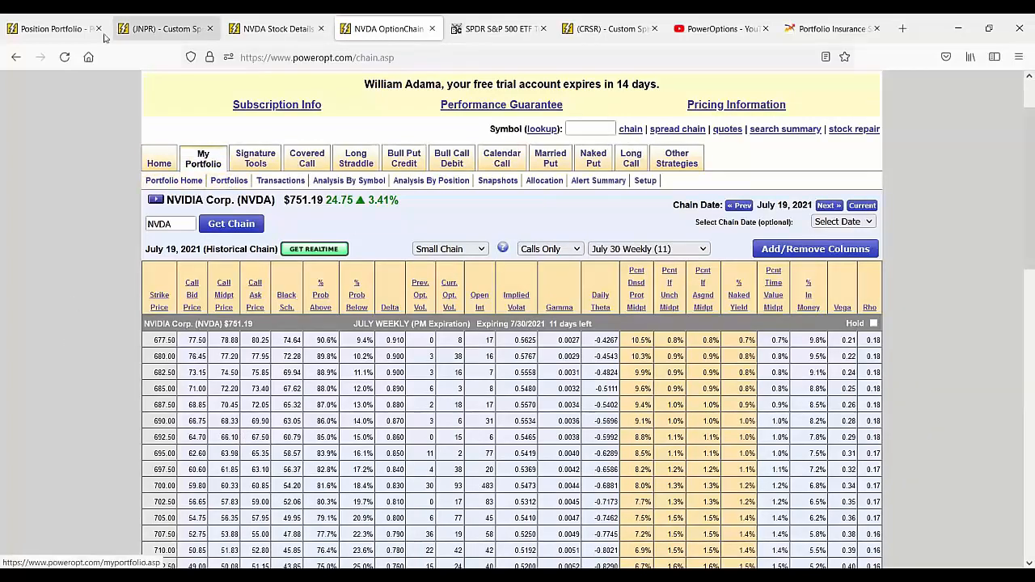
left_click(55, 29)
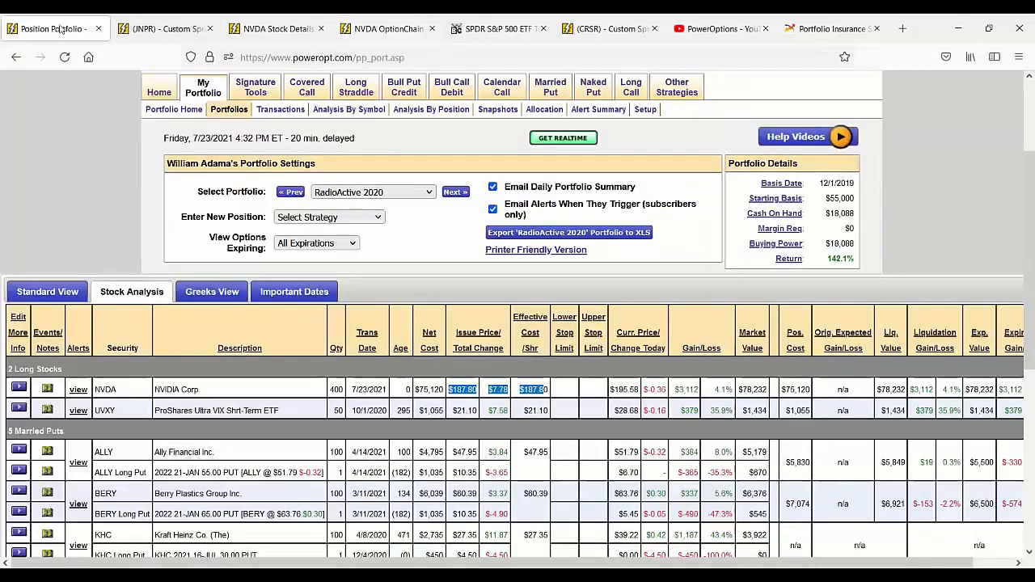
left_click(346, 217)
left_click(302, 387)
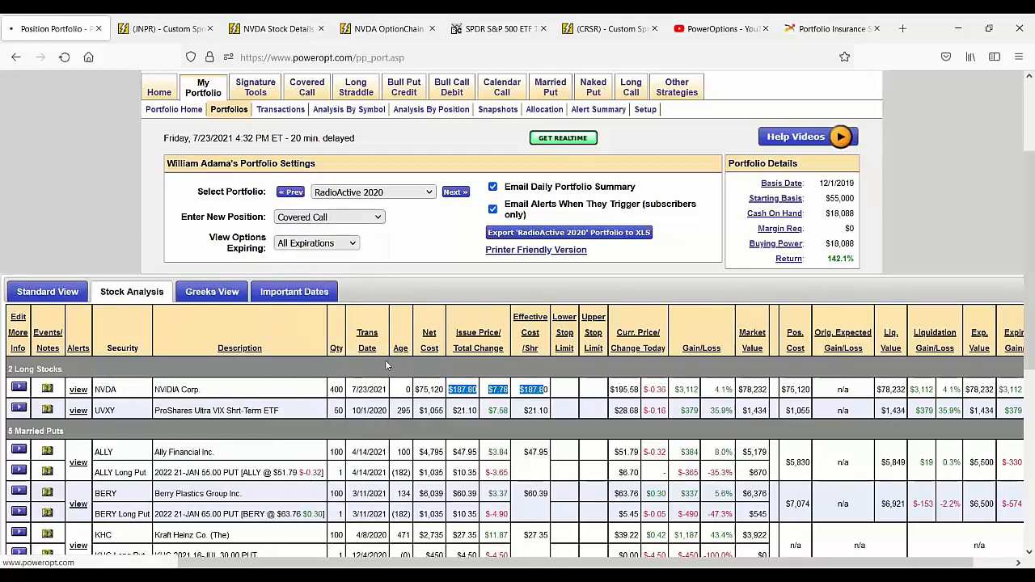
Enter the covered call's stock leg as 100 NVDA shares bought 07/19/2021 at 751.19 per share.
left_click(381, 346)
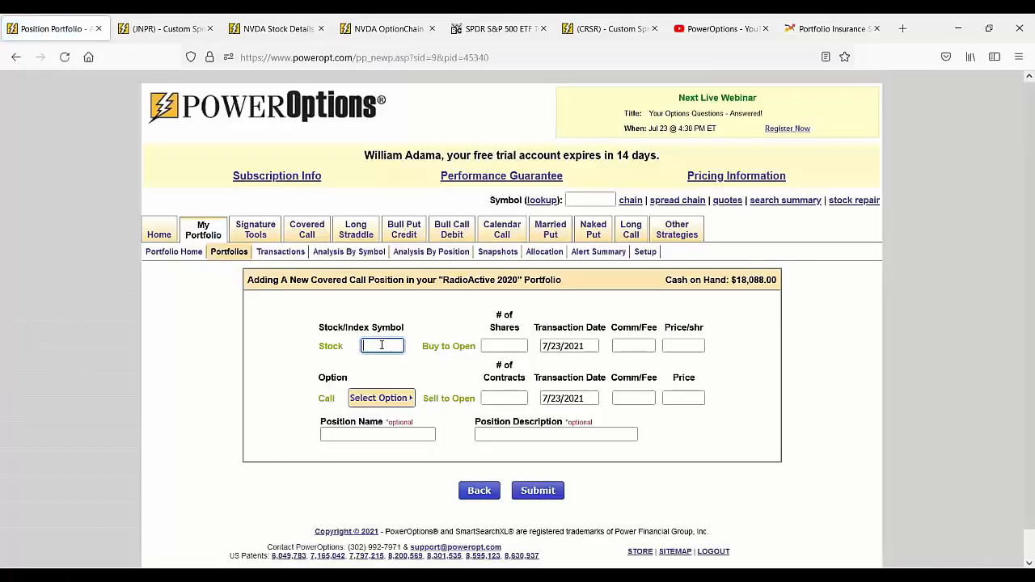
type("NV")
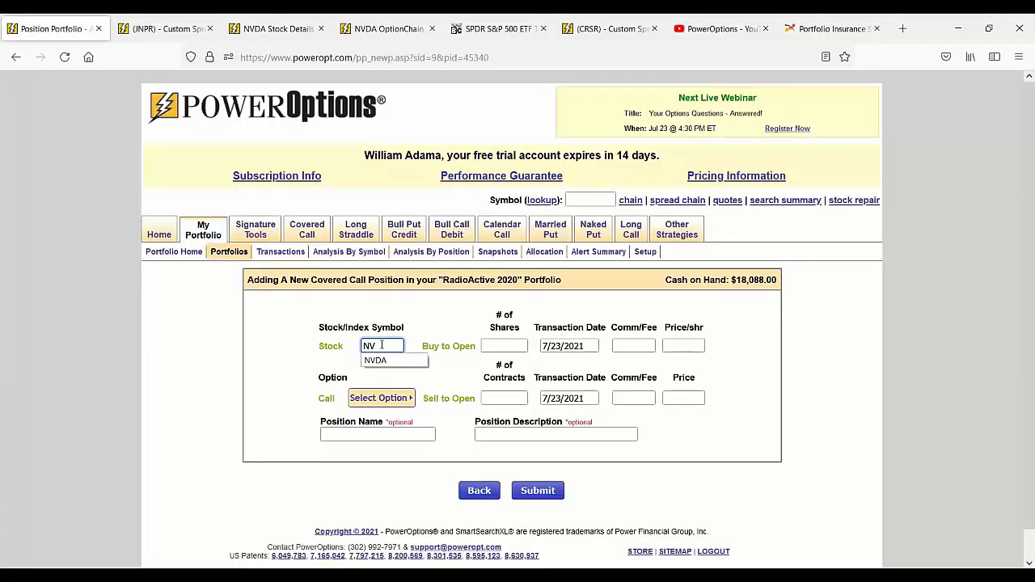
type("DA")
left_click(505, 345)
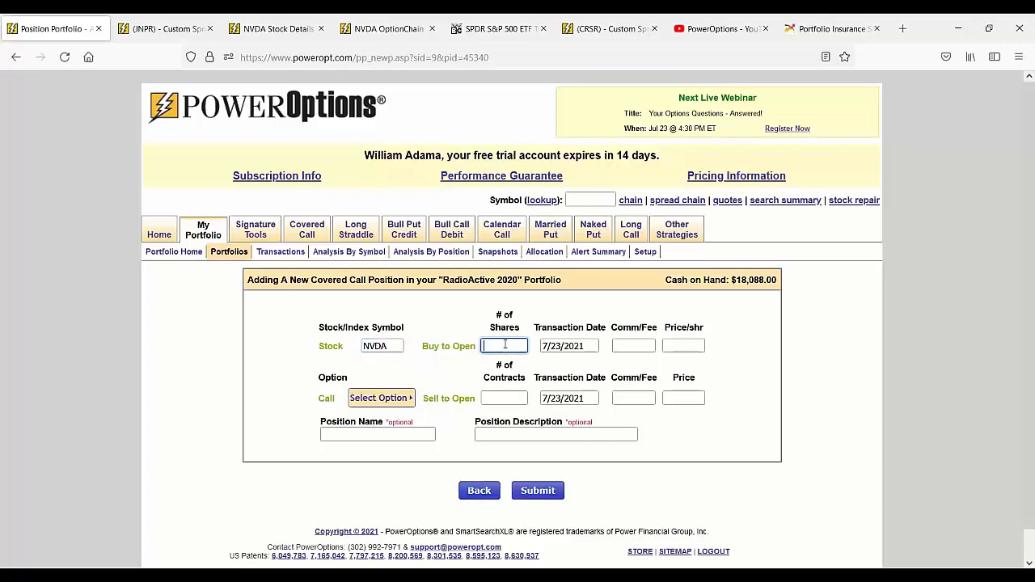
type("100")
left_click(566, 346)
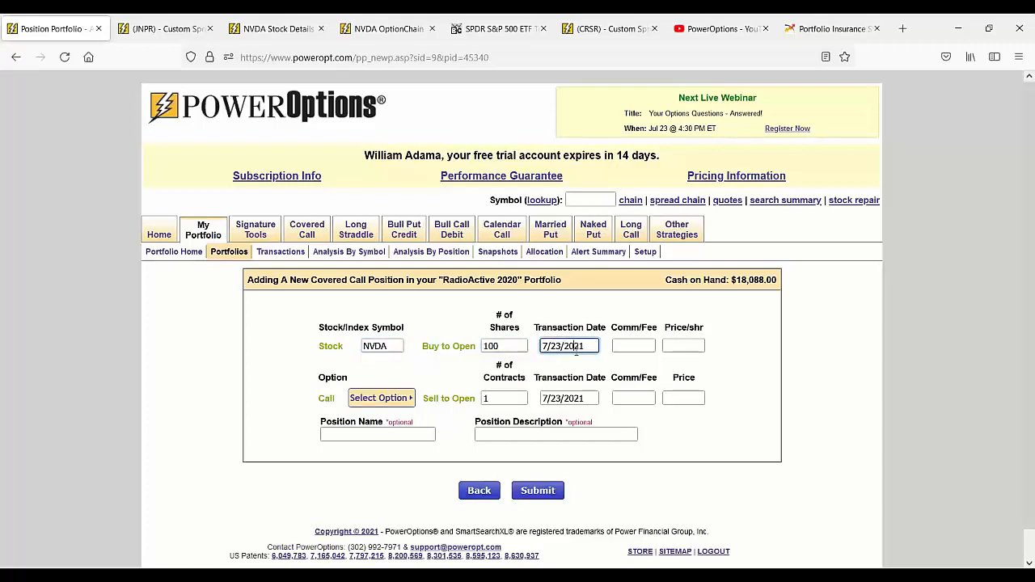
left_click(577, 498)
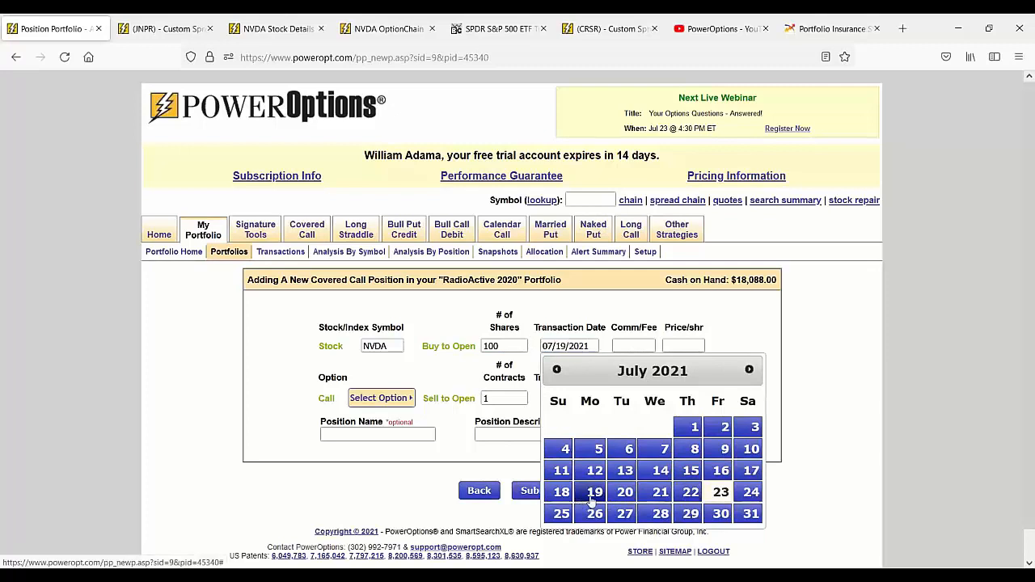
left_click(680, 345)
type("751.19")
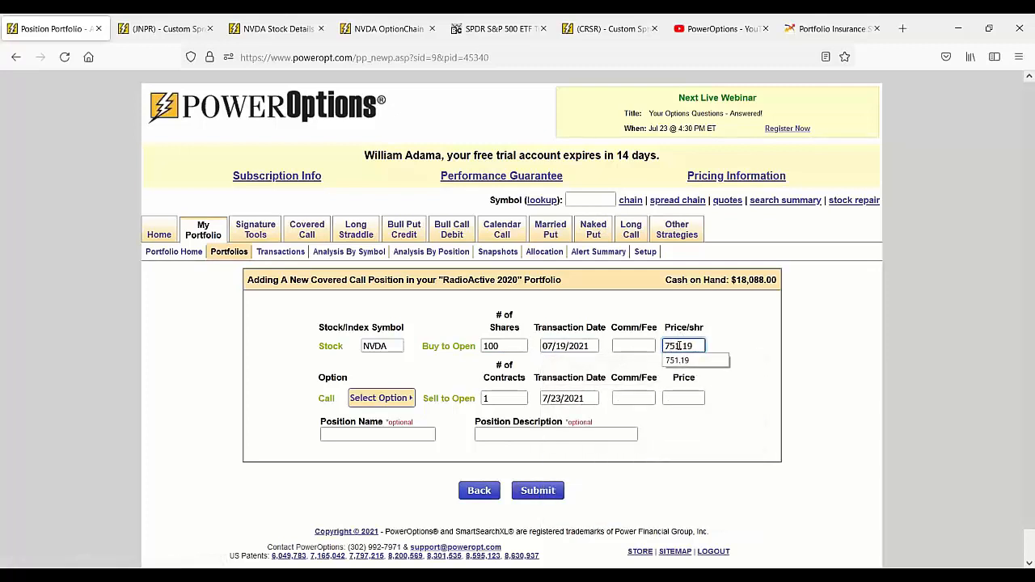
Choose the Jul 30, 2021 Weekly 186.88 call as the covered call's option leg.
left_click(404, 403)
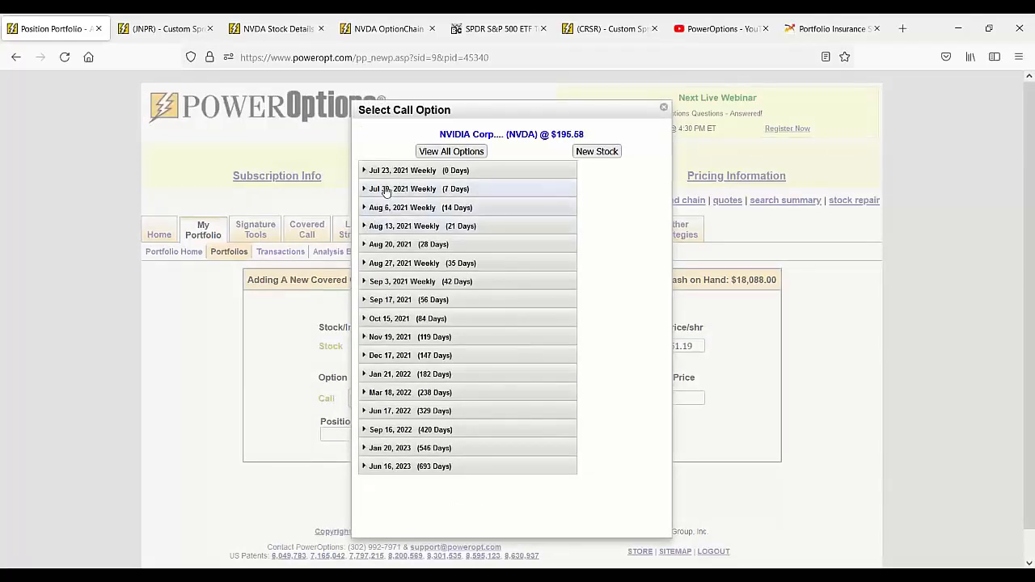
left_click(386, 190)
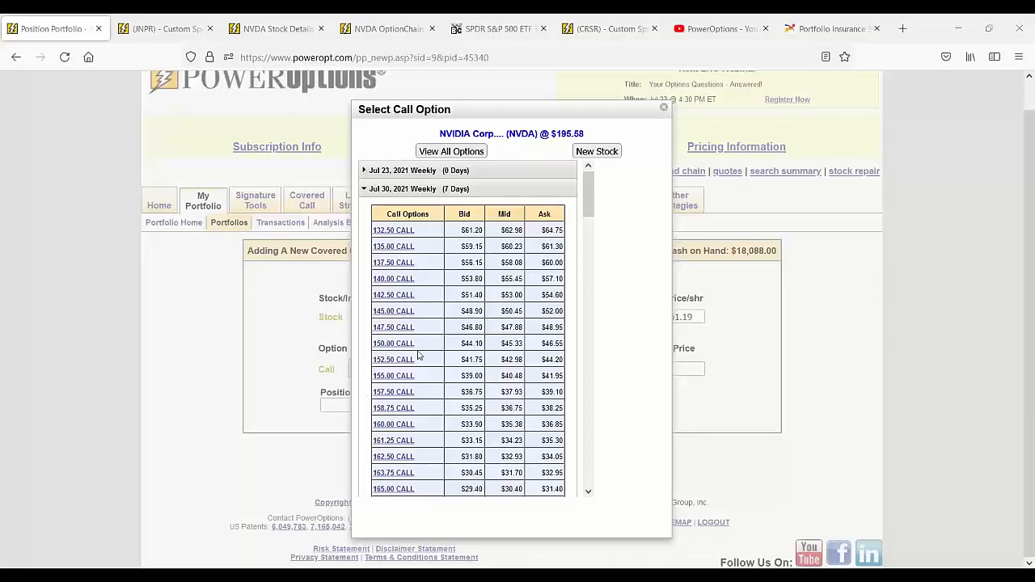
scroll(418, 354, "down", 3)
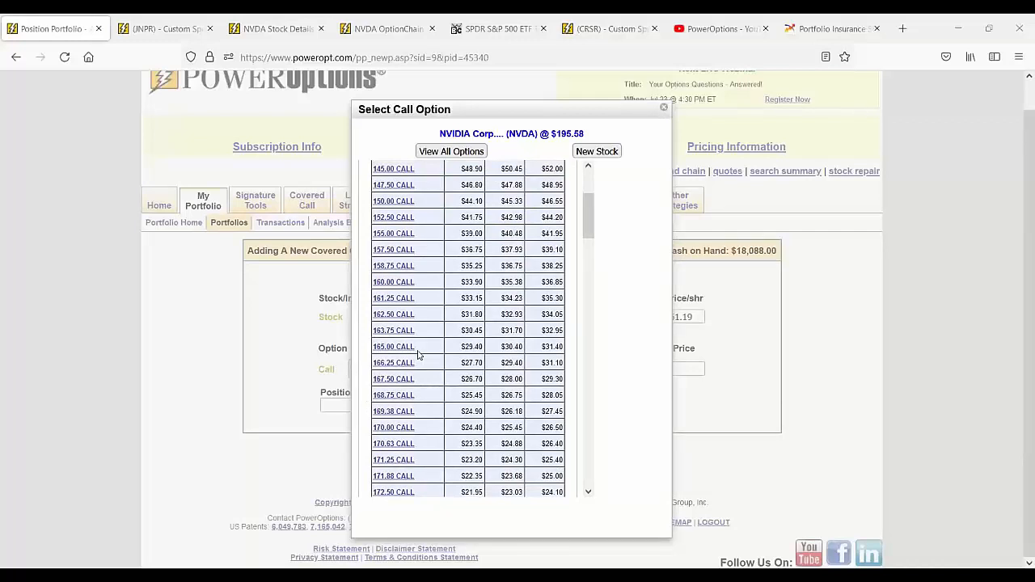
scroll(418, 354, "down", 7)
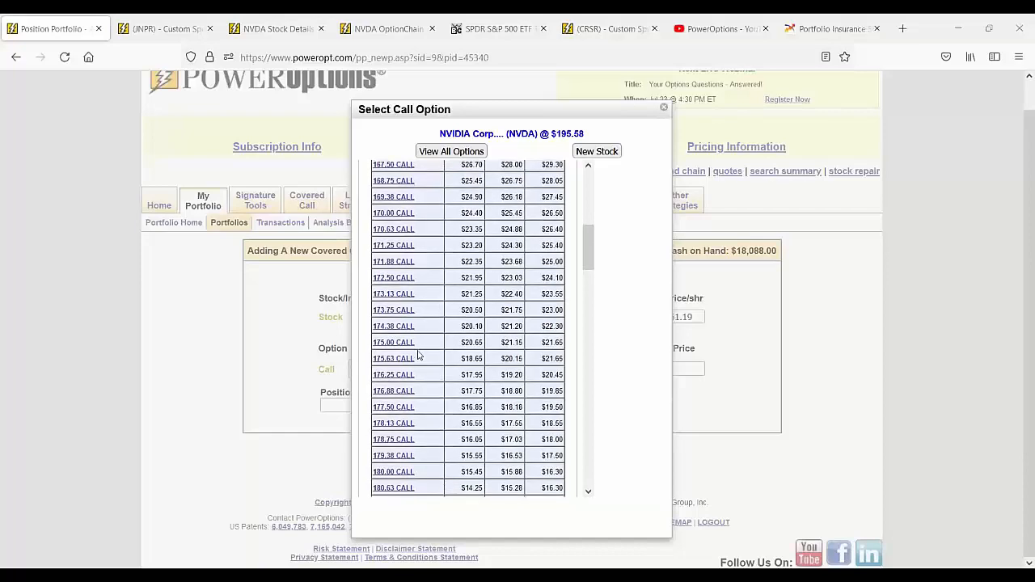
scroll(418, 354, "down", 1)
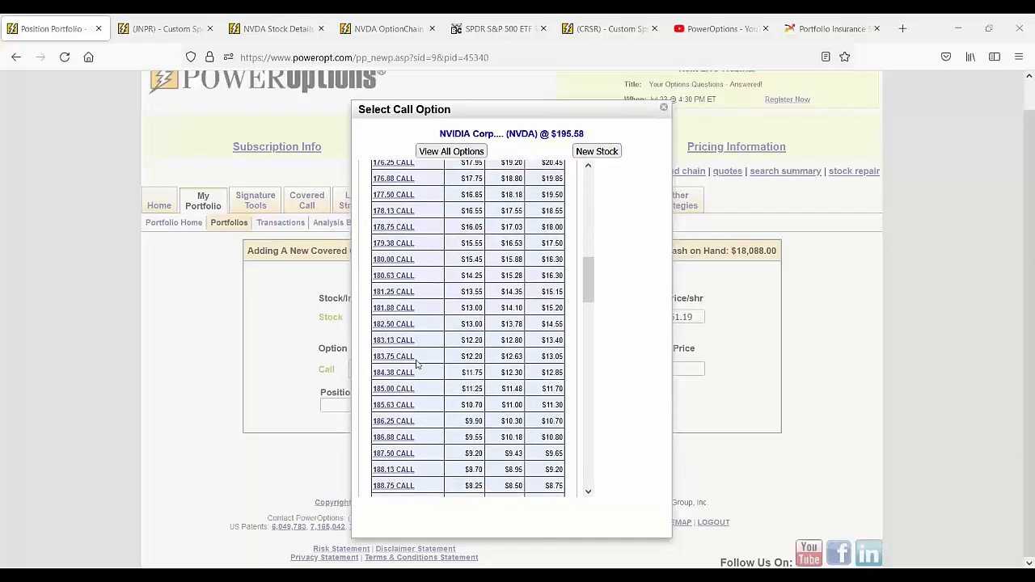
left_click(387, 440)
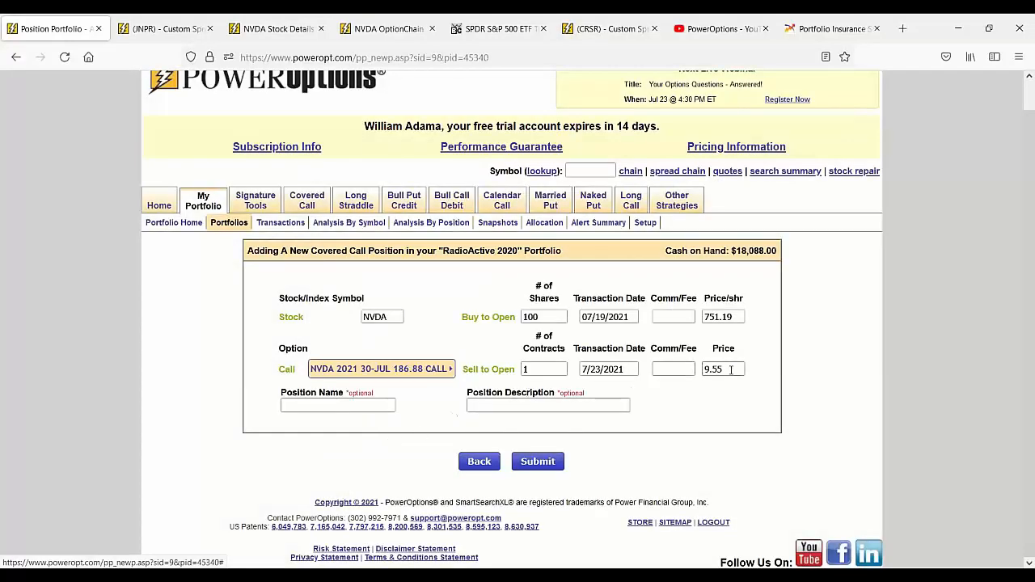
Adjust the covered call's stock leg to 400 NVDA shares at 187.80 per share.
left_click_drag(735, 371, 692, 371)
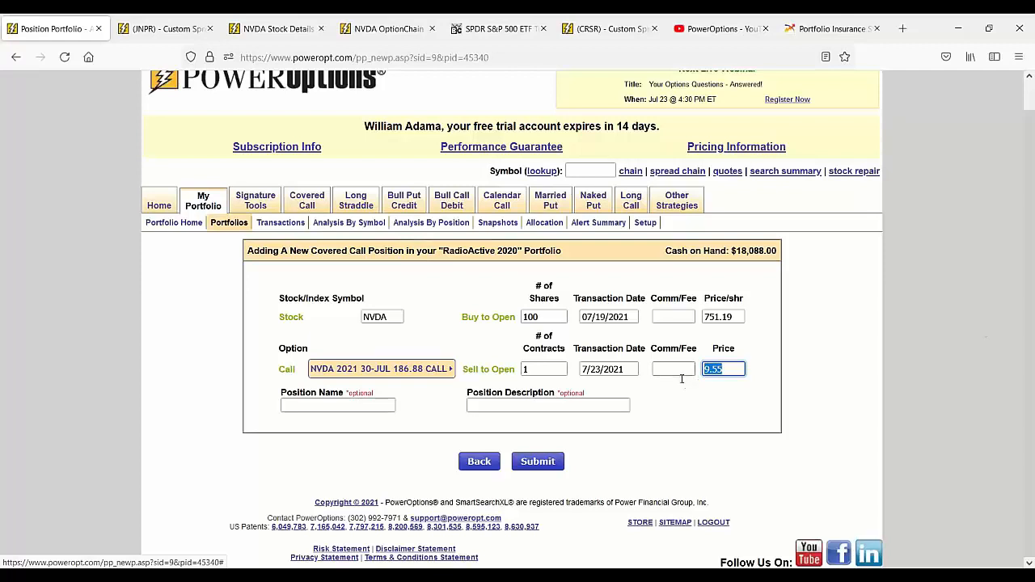
left_click(524, 317)
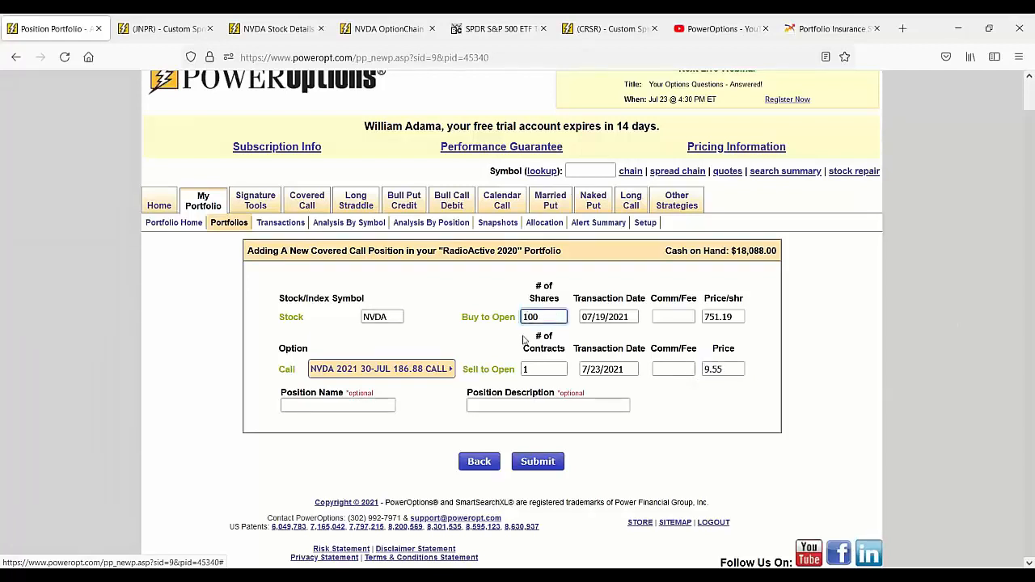
type("4")
key("Delete")
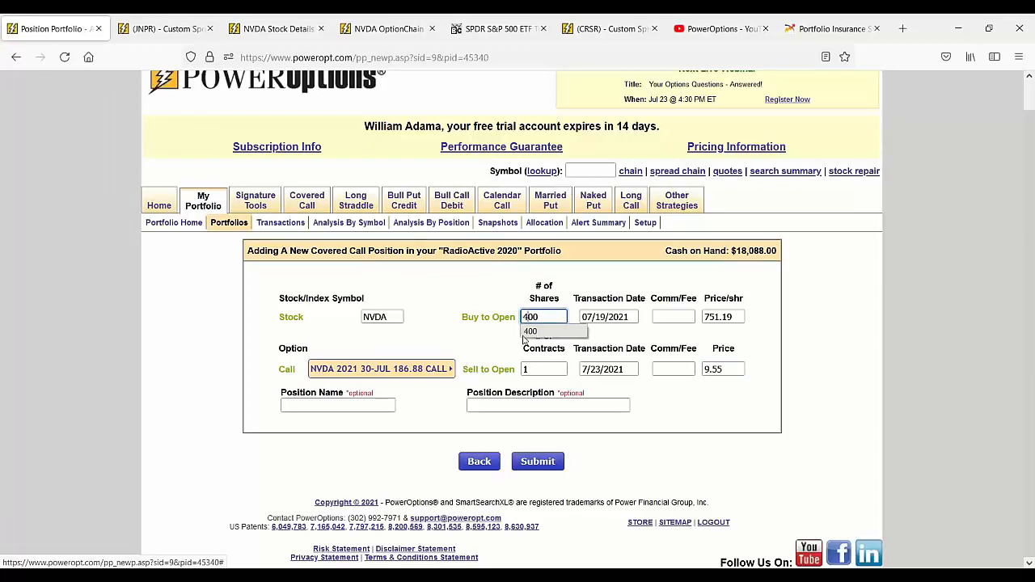
left_click(716, 317)
left_click(689, 320)
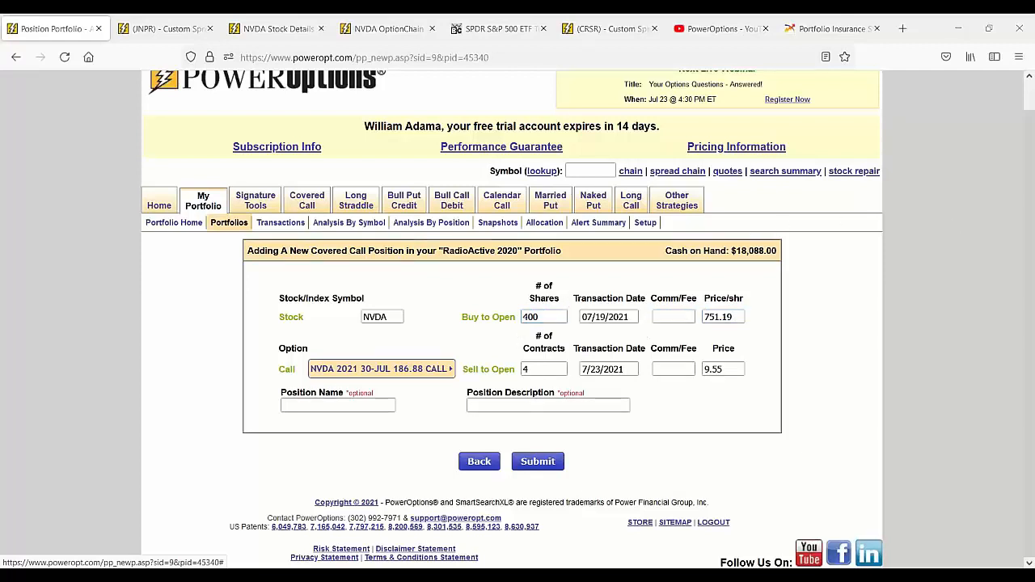
left_click(738, 317)
left_click_drag(737, 317, 702, 317)
key("BackSpace")
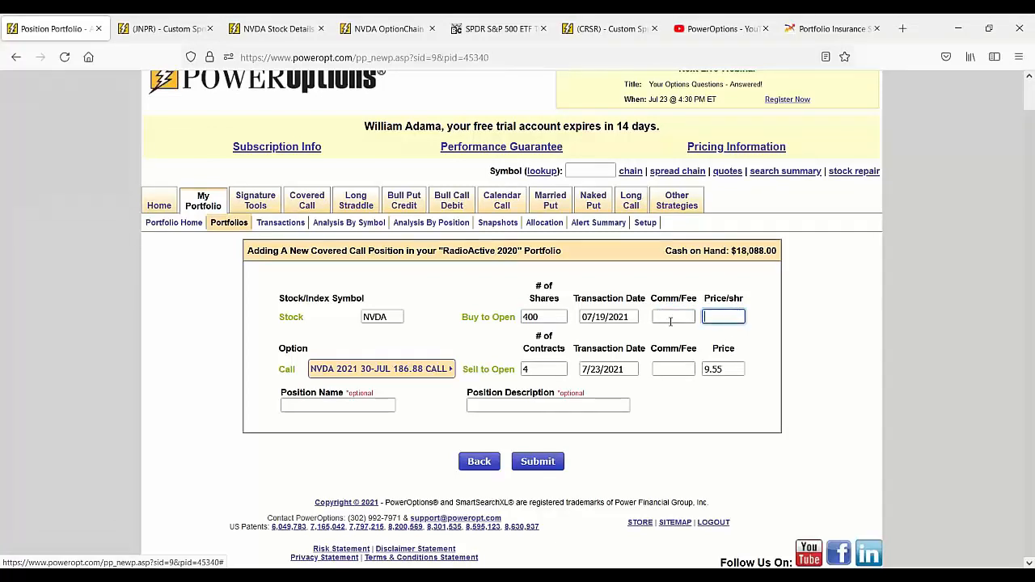
type("187.80")
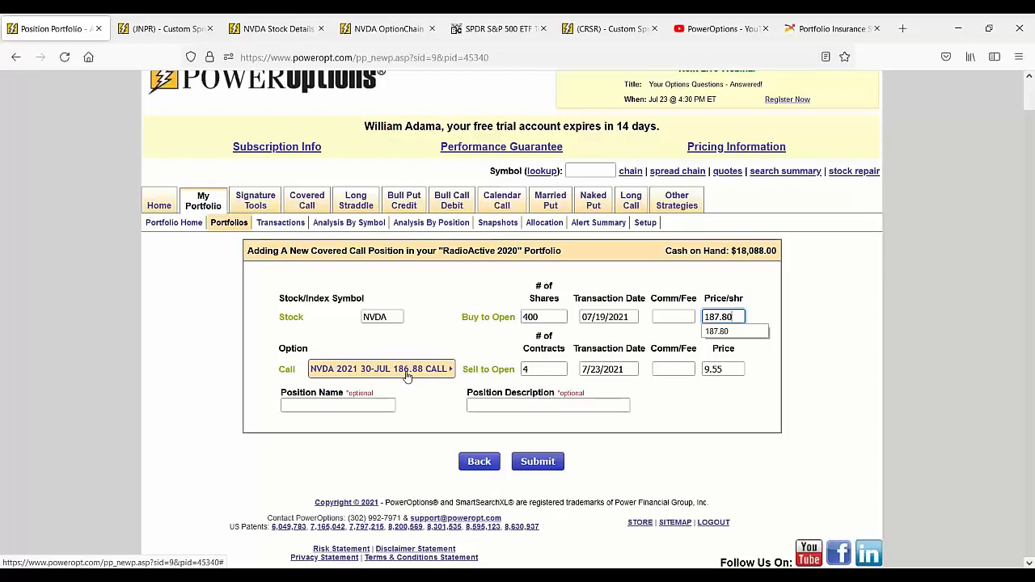
Set the sold call's price to 7.078 and its transaction date to 07/19/2021.
left_click(553, 372)
left_click_drag(733, 368, 702, 368)
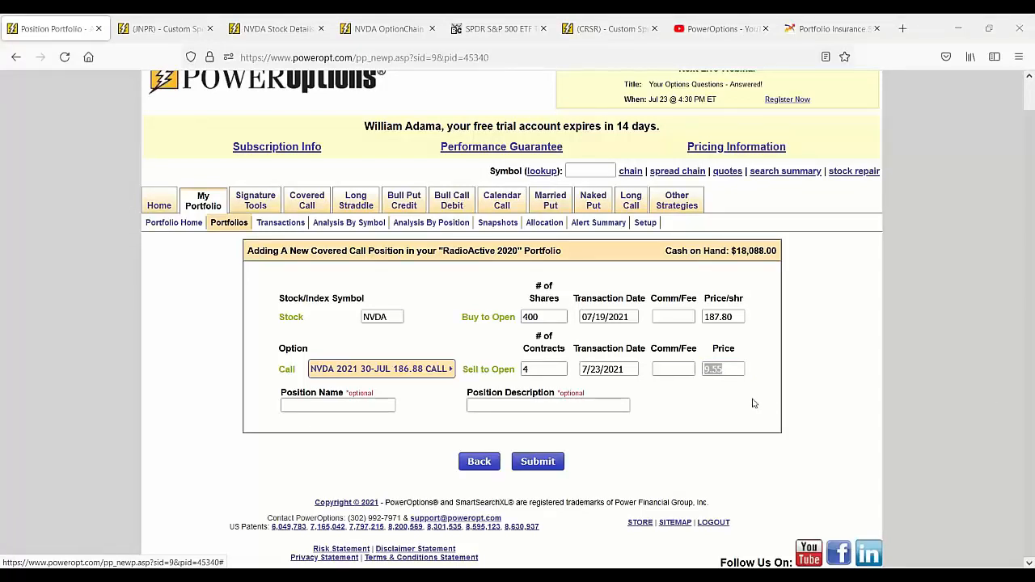
left_click(741, 372)
left_click_drag(741, 372, 652, 372)
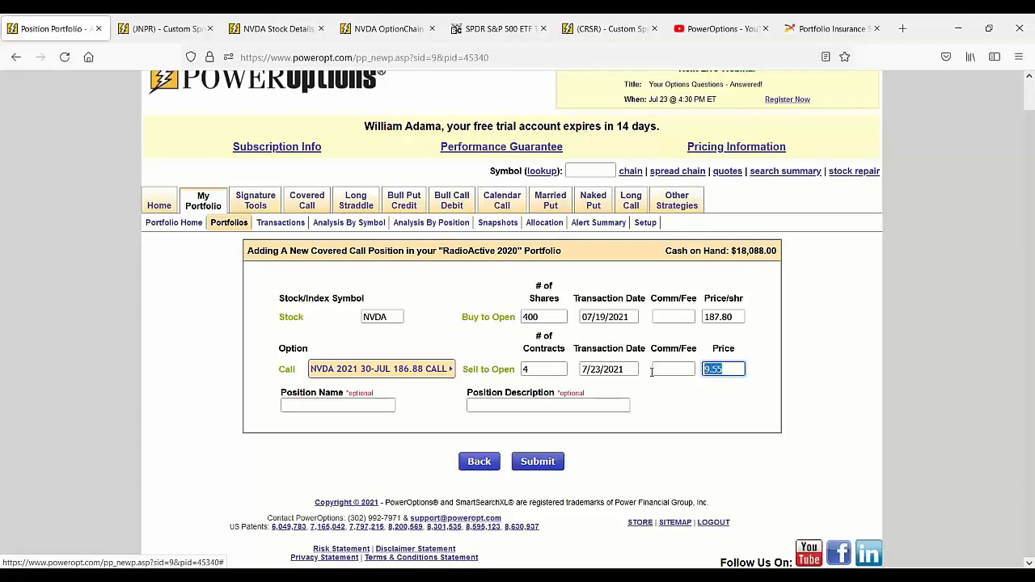
key("BackSpace")
type("7.0")
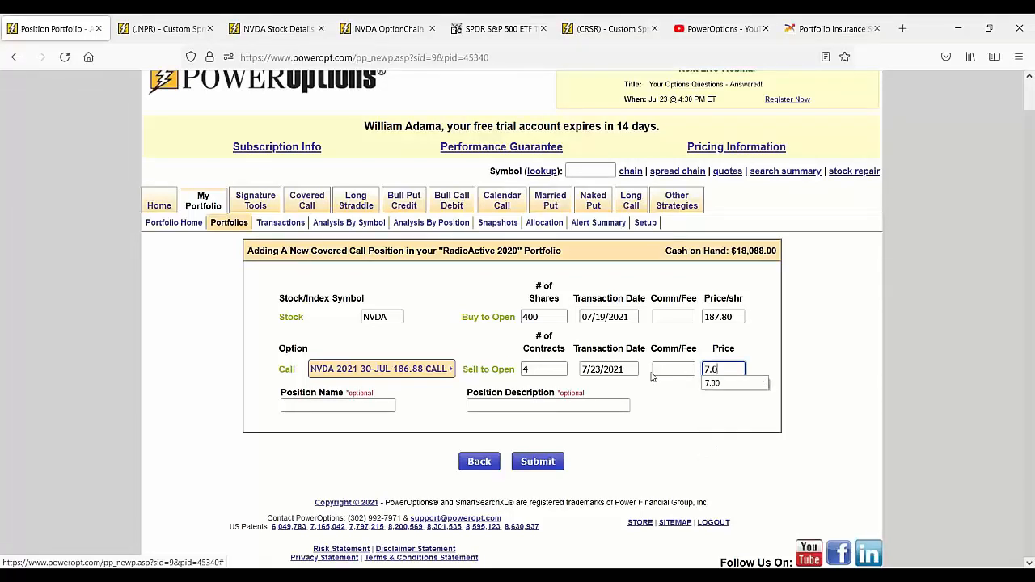
type("78")
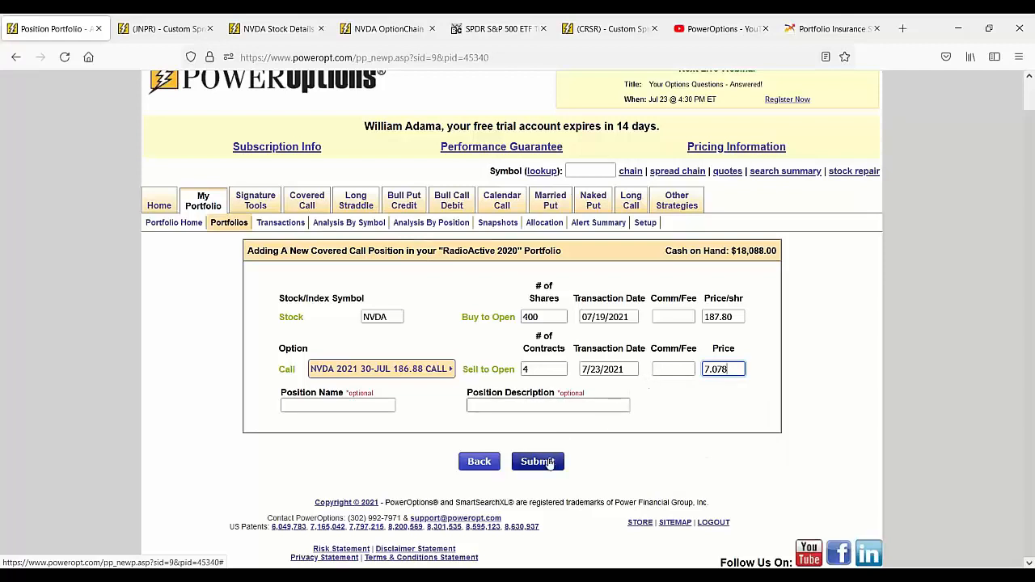
left_click(608, 370)
left_click(634, 515)
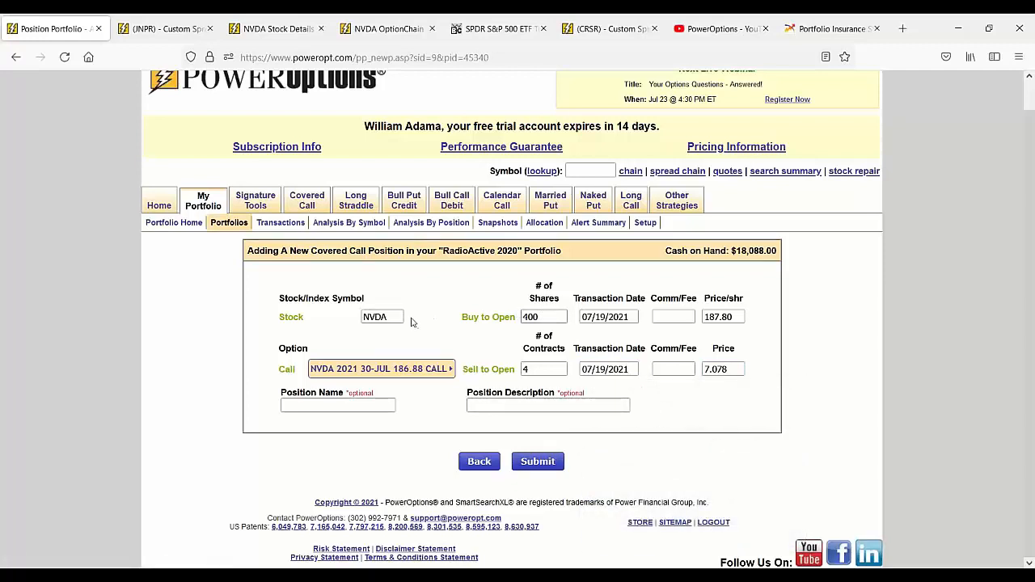
Submit the NVDA covered call and locate it in the portfolio's Covered Call section.
left_click(550, 317)
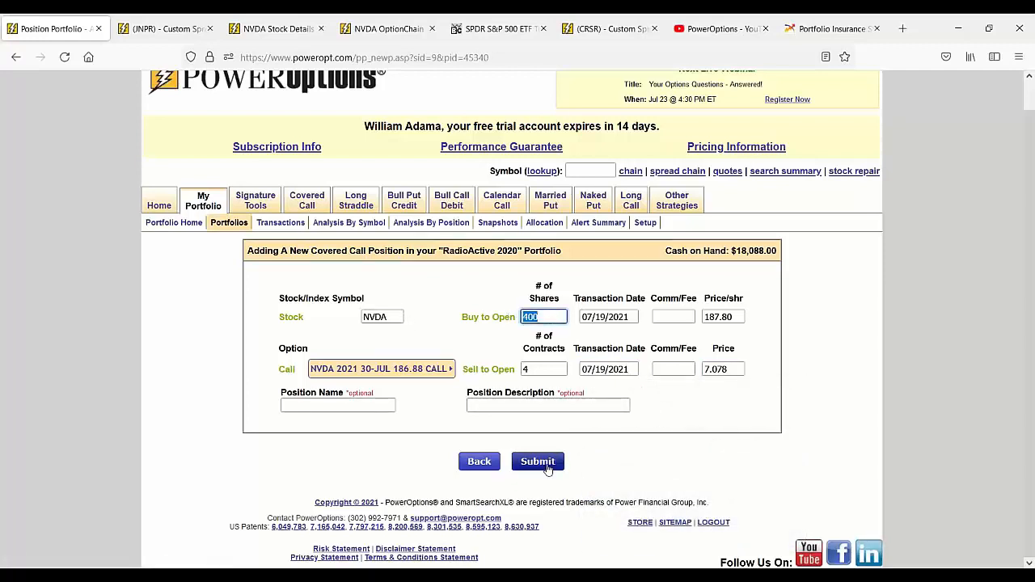
left_click(538, 461)
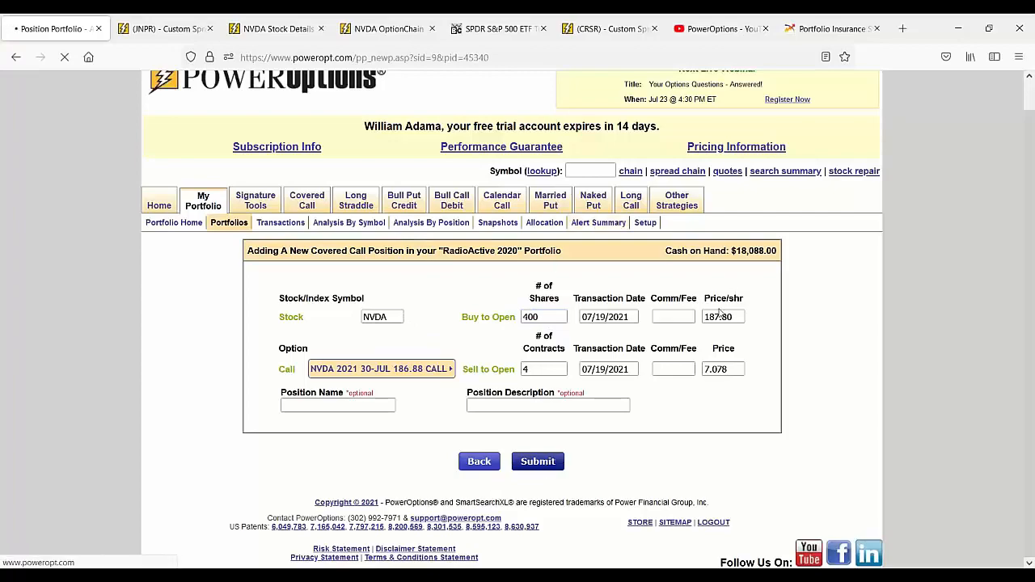
scroll(342, 322, "down", 6)
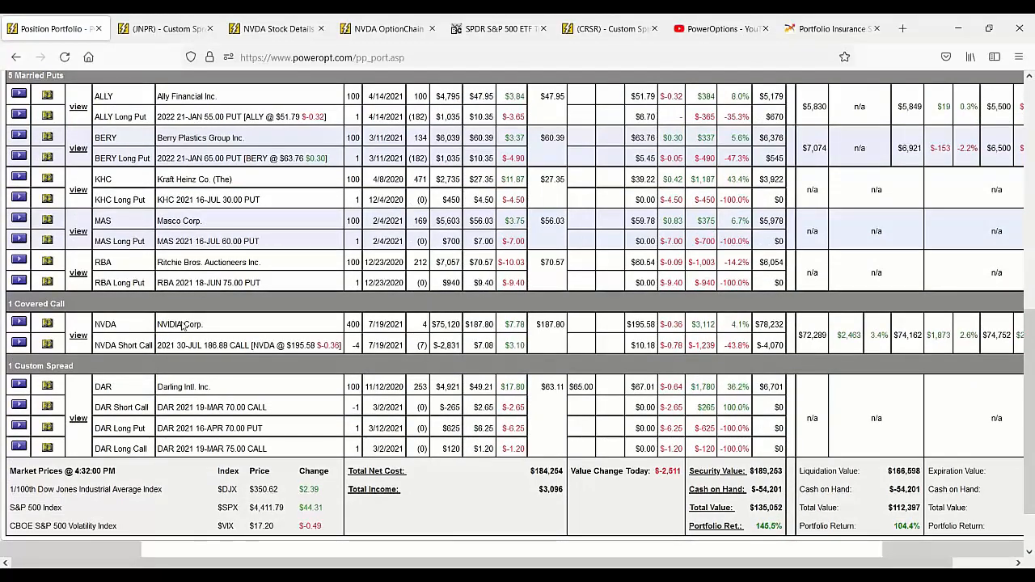
Examine the 747.50 strike's midpoint protection and return percentages in the historical NVDA option chain.
left_click(386, 29)
scroll(566, 339, "down", 5)
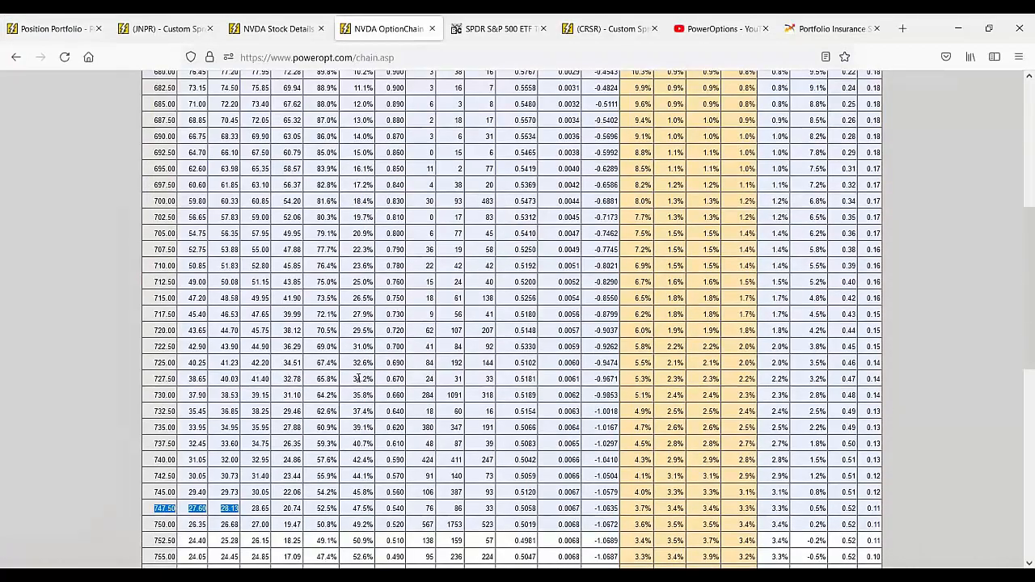
scroll(659, 373, "up", 1)
scroll(659, 373, "up", 3)
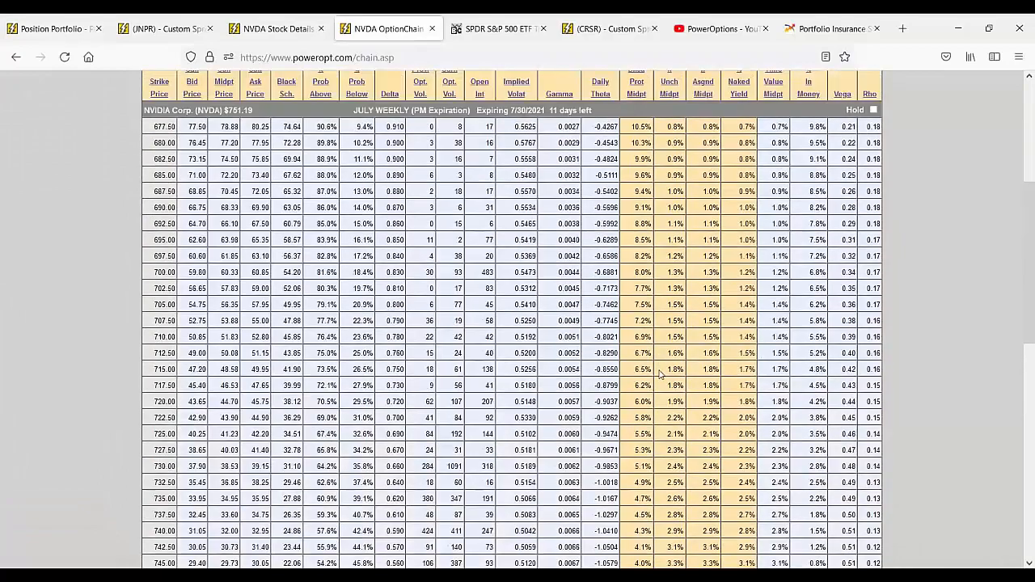
scroll(660, 374, "up", 1)
scroll(660, 375, "down", 3)
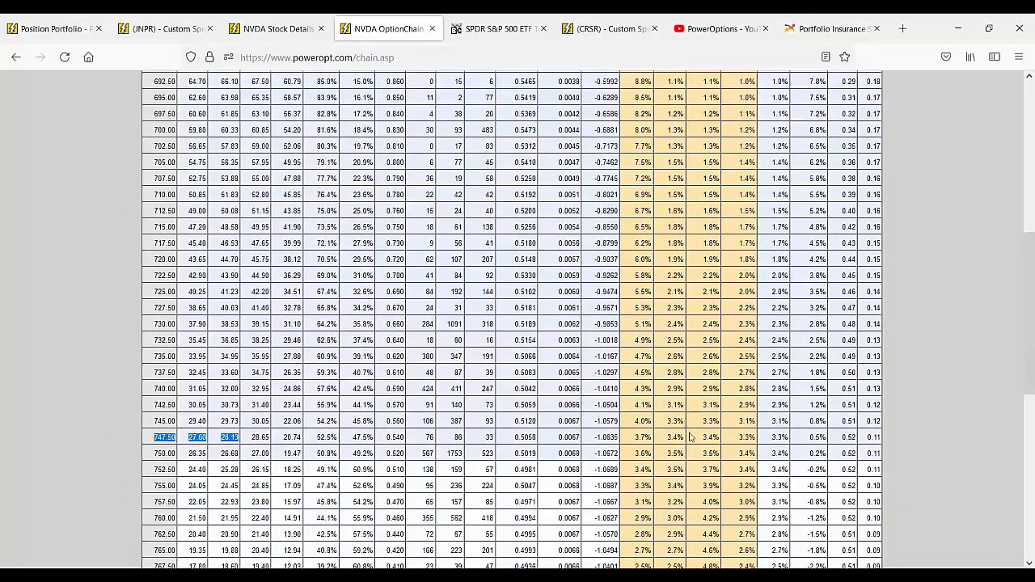
left_click_drag(636, 437, 749, 437)
Open the portfolio NVDA covered call's profit/loss chart and examine its percent return and entry prices.
left_click(51, 29)
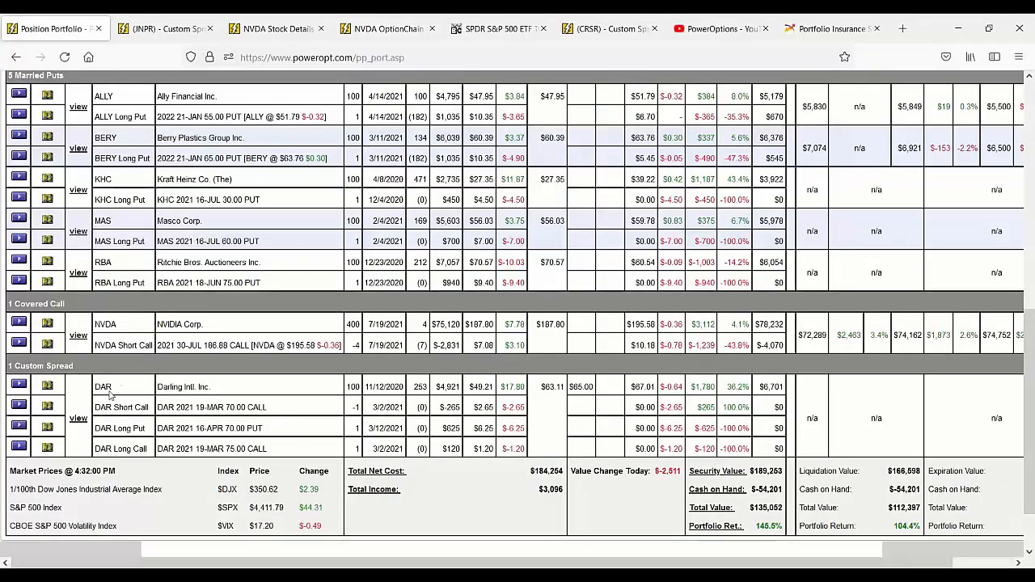
left_click(19, 323)
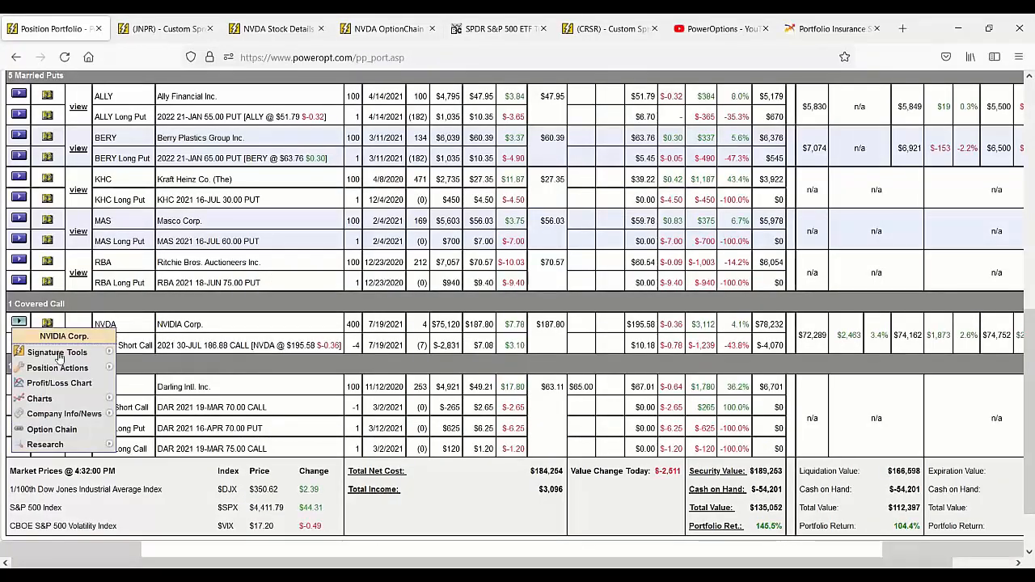
left_click(72, 385)
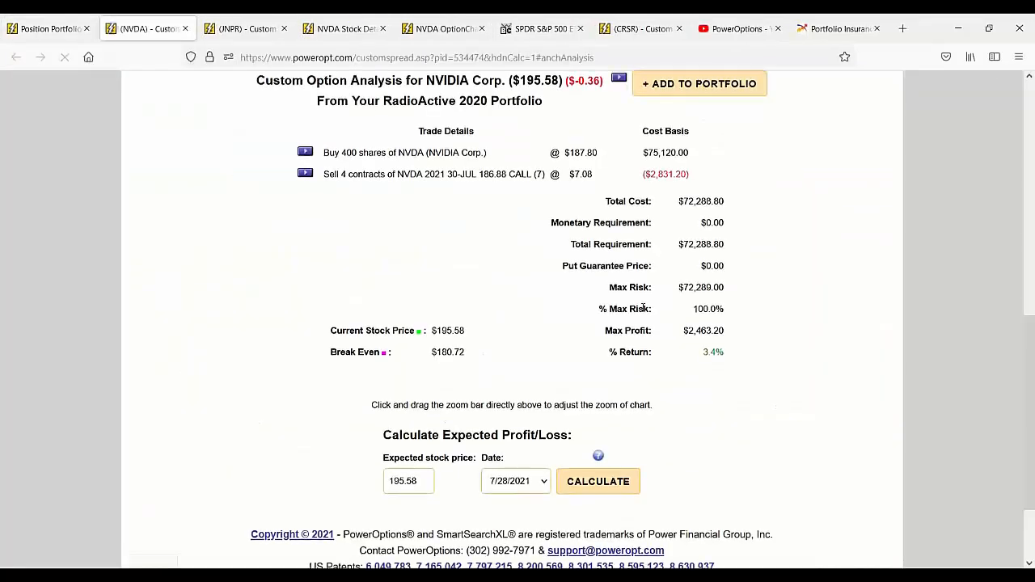
left_click_drag(702, 353, 733, 354)
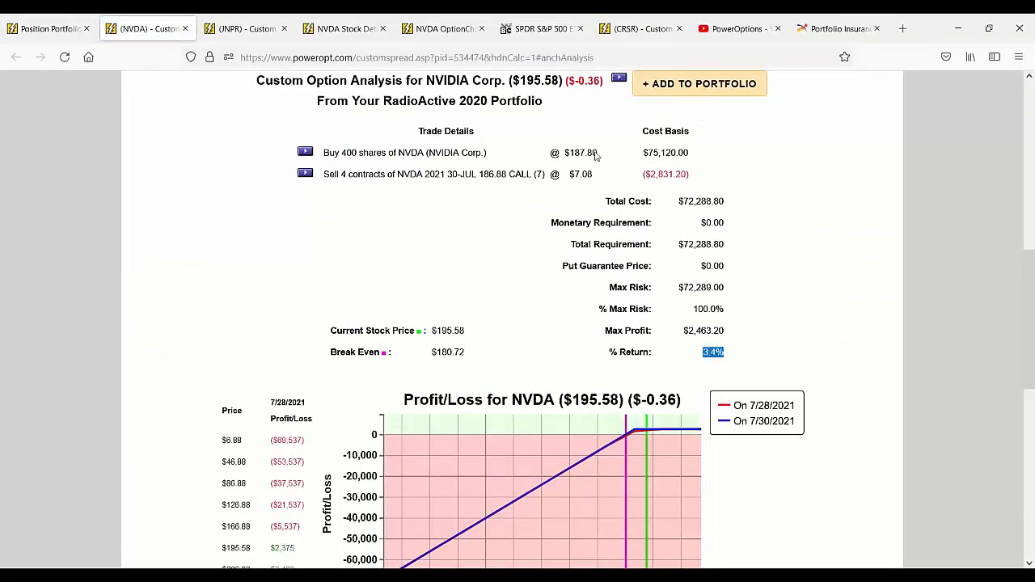
left_click_drag(564, 156, 593, 178)
scroll(555, 234, "down", 5)
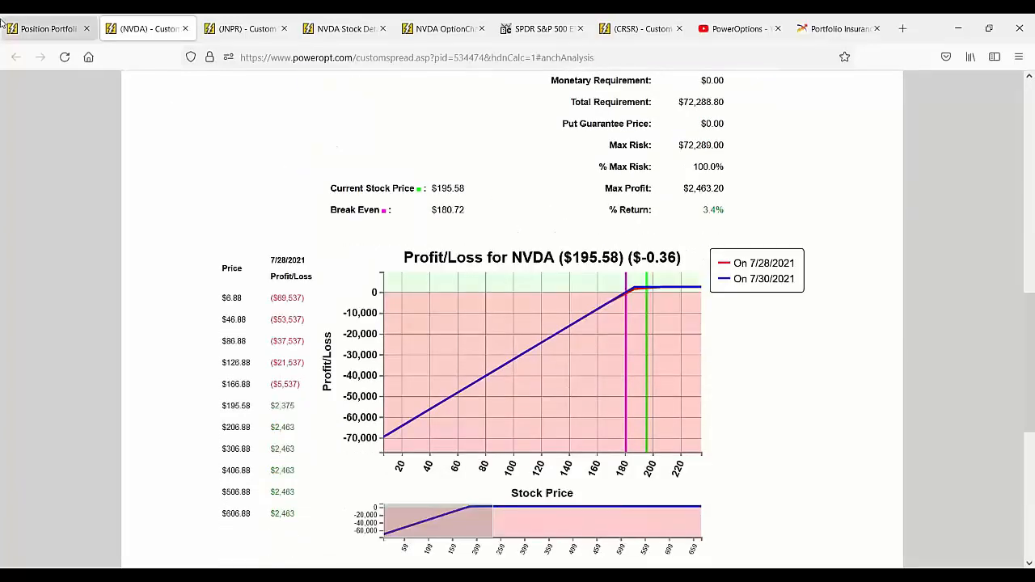
Review the NVDA covered call's edit form and call option selector, leaving for the PowerOptions home page without submitting changes.
left_click(28, 32)
left_click(19, 323)
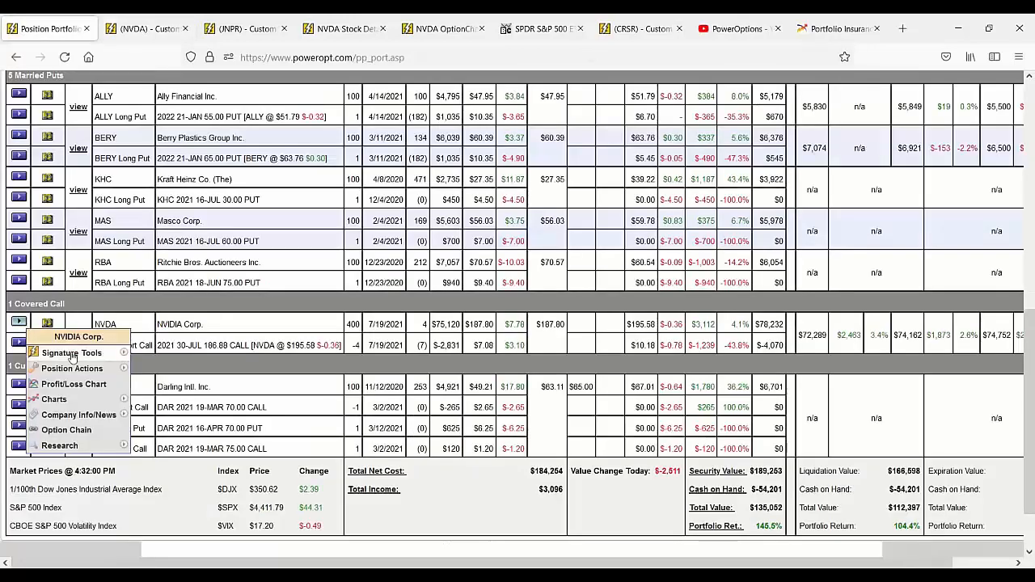
mouse_move(80, 371)
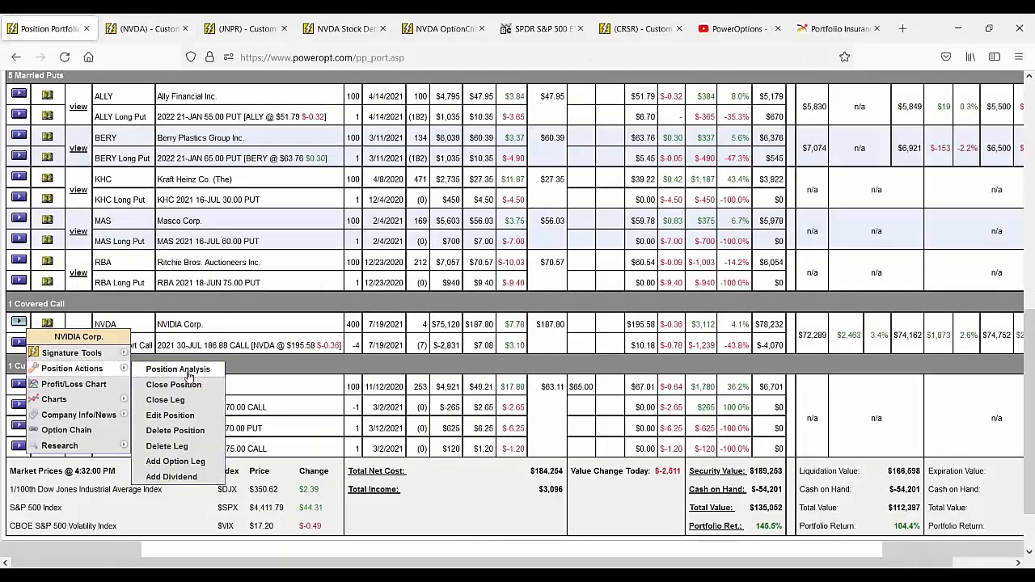
left_click(188, 419)
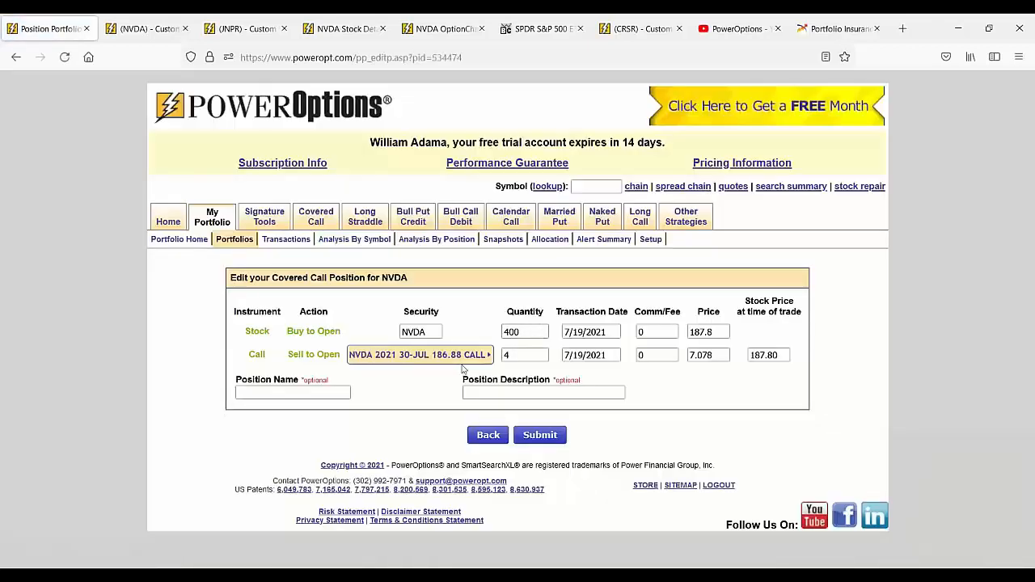
left_click(457, 363)
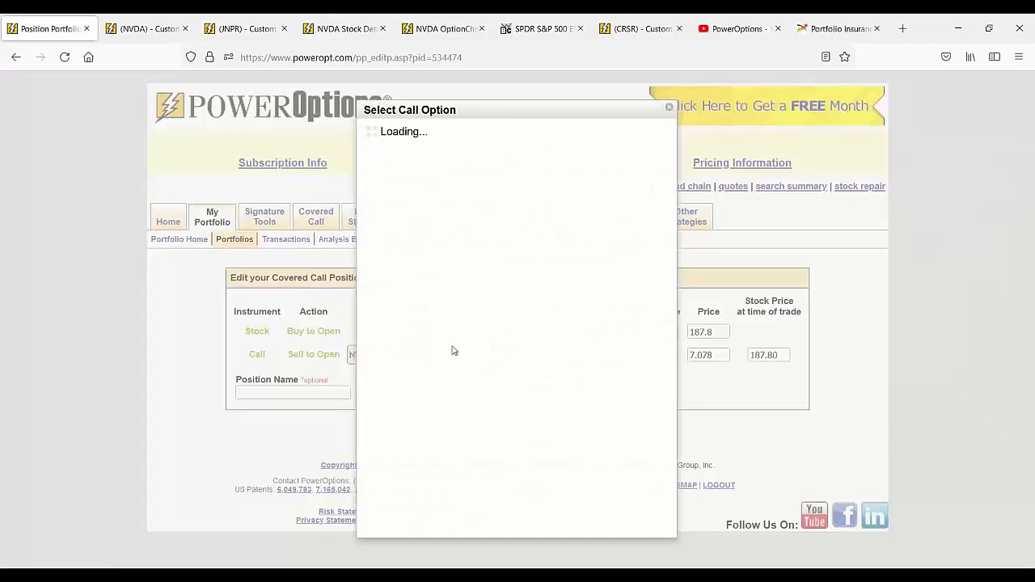
left_click(671, 109)
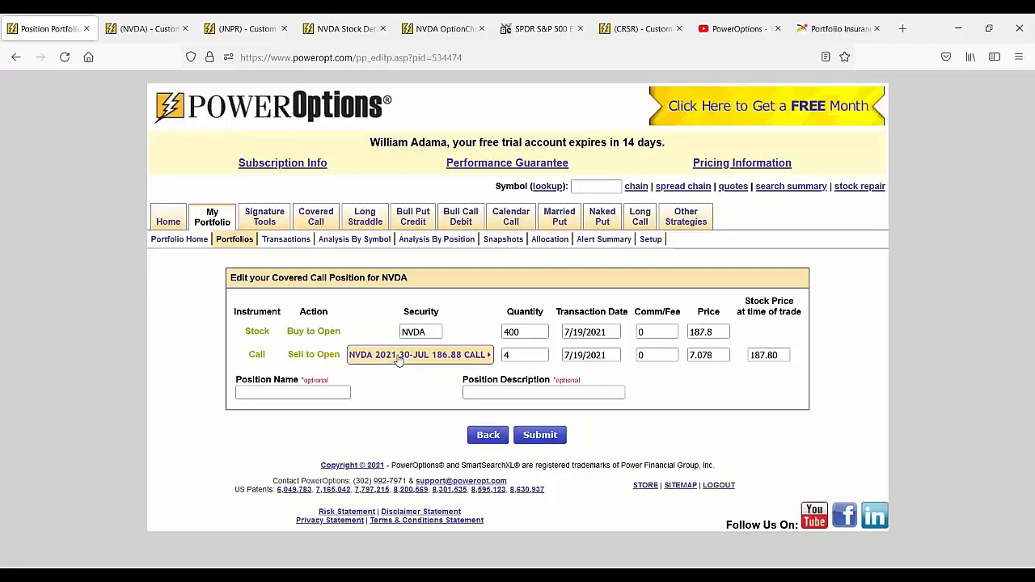
left_click(169, 217)
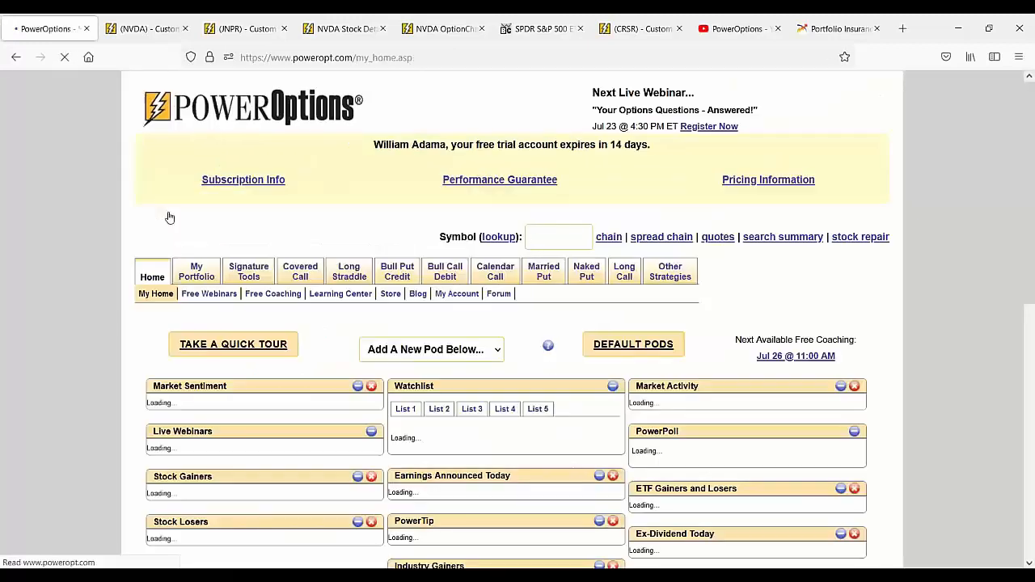